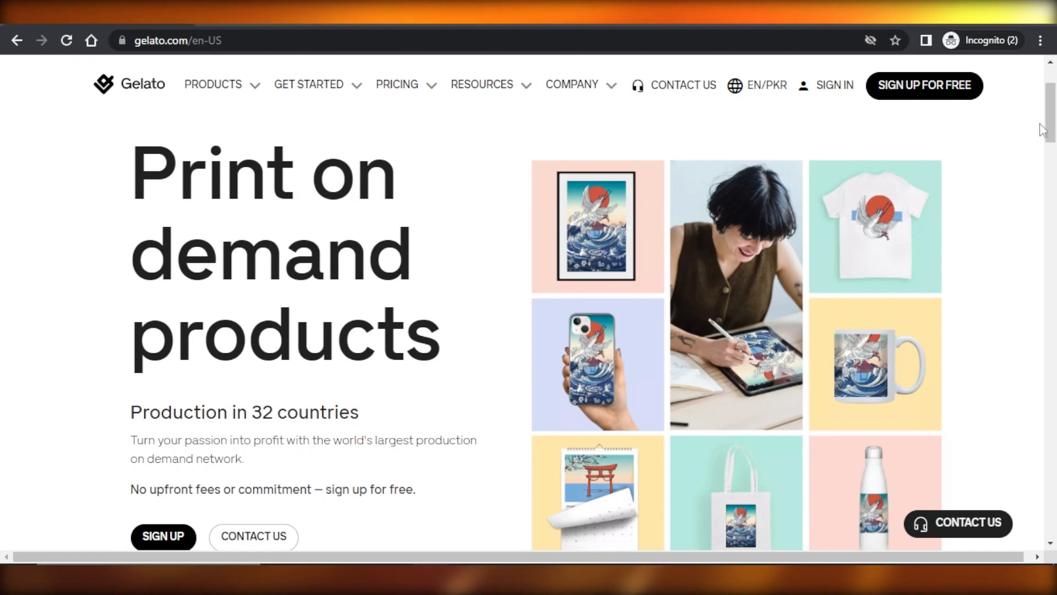
Look over the Gelato homepage, including its print on demand introduction, customer reviews and current offer
{"action": "left_click_drag", "start_coordinate": [1051, 118], "coordinate": [1053, 90]}
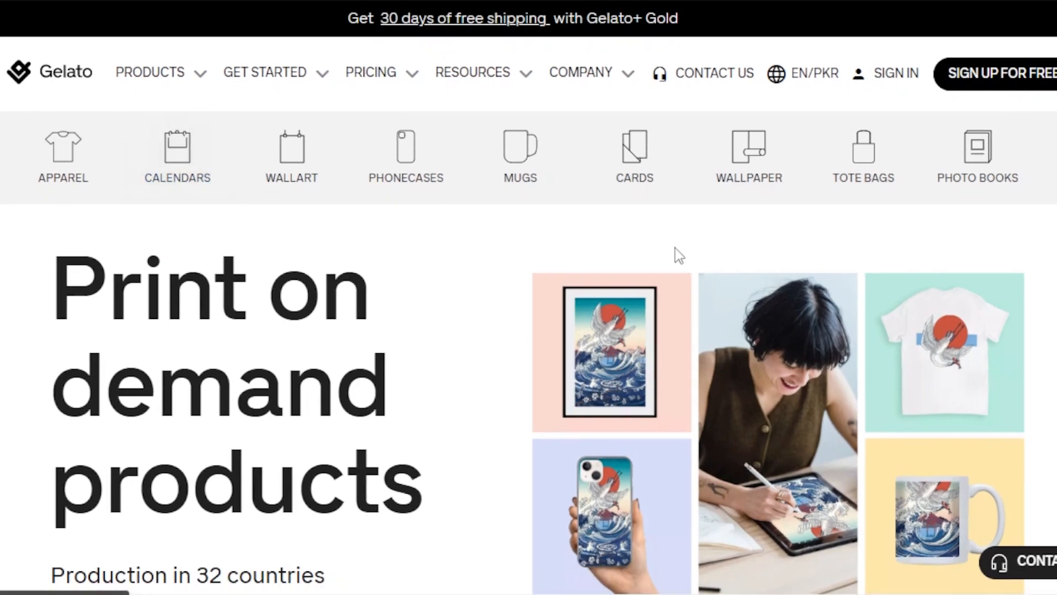
{"action": "scroll", "coordinate": [529, 330], "scroll_direction": "down", "scroll_amount": 8}
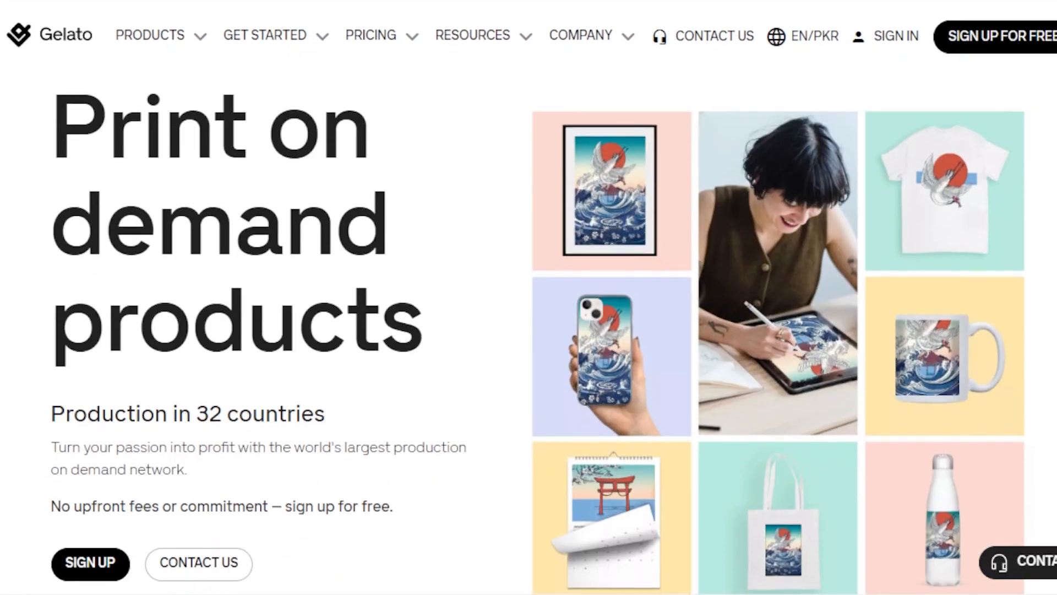
{"action": "scroll", "coordinate": [529, 330], "scroll_direction": "down", "scroll_amount": 15}
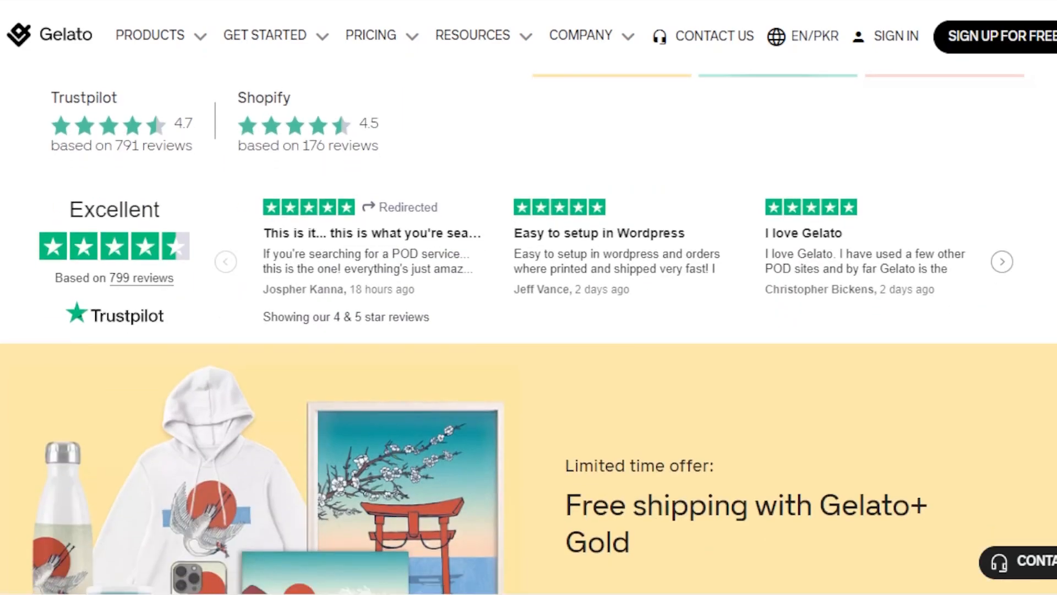
{"action": "scroll", "coordinate": [528, 330], "scroll_direction": "up", "scroll_amount": 20}
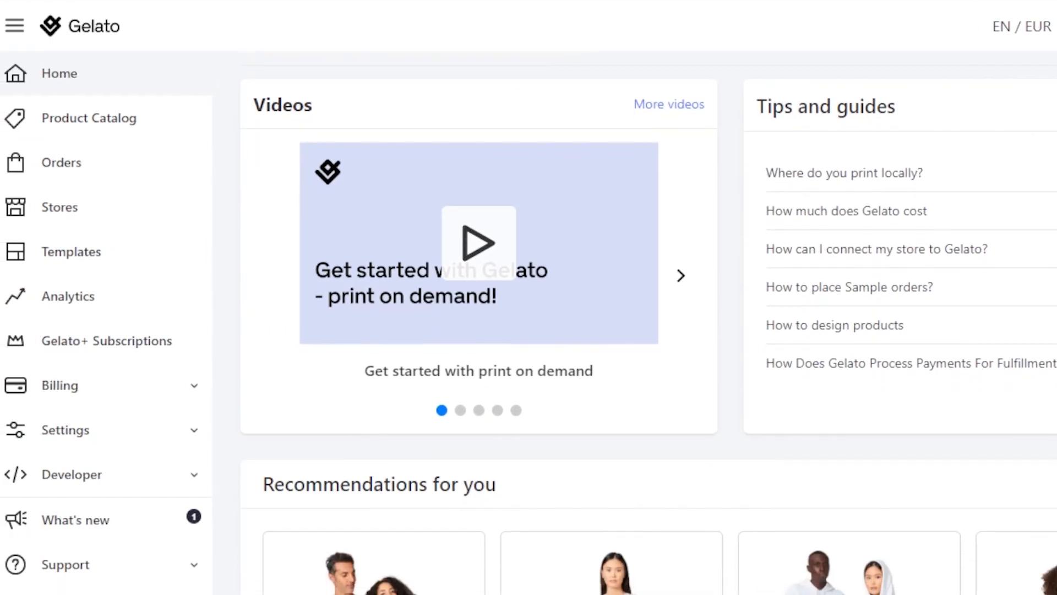
Examine the account's home dashboard, including the videos, guides, recommended products and monthly profit calculator
{"action": "scroll", "coordinate": [648, 330], "scroll_direction": "down", "scroll_amount": 1}
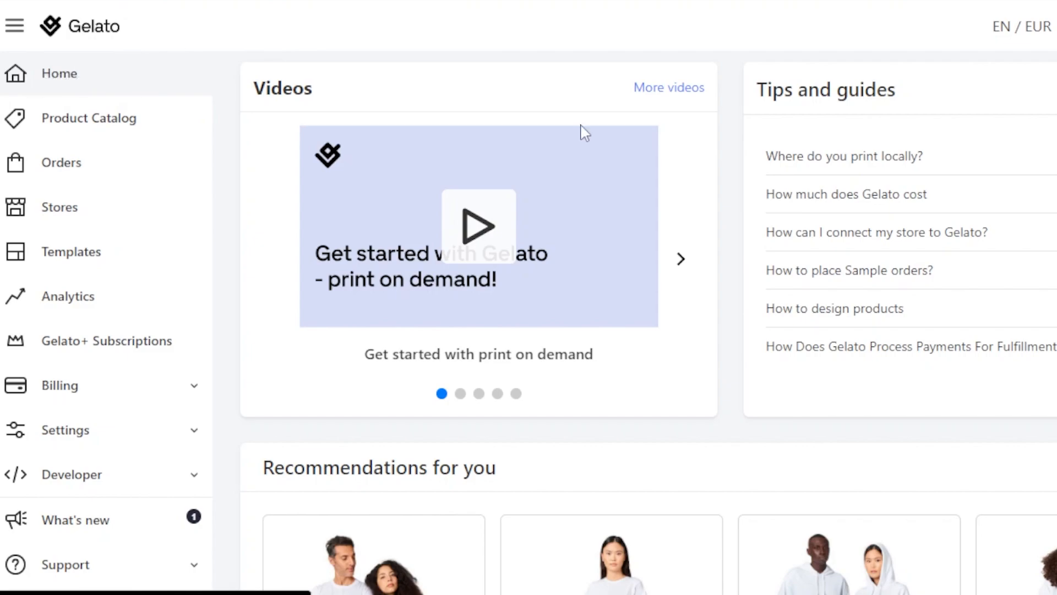
{"action": "scroll", "coordinate": [529, 330], "scroll_direction": "down", "scroll_amount": 7}
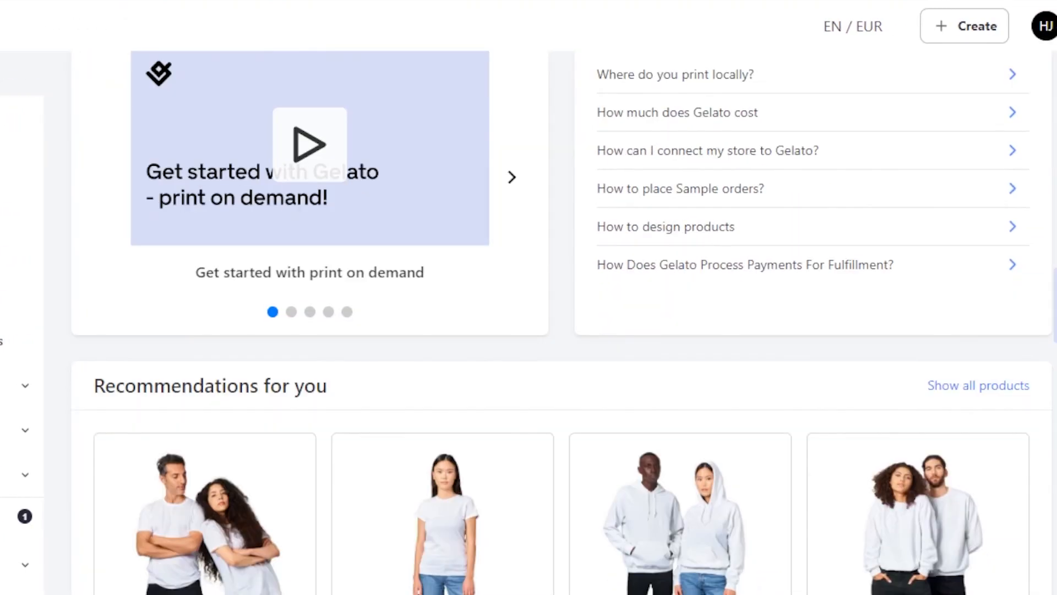
{"action": "scroll", "coordinate": [561, 322], "scroll_direction": "down", "scroll_amount": 4}
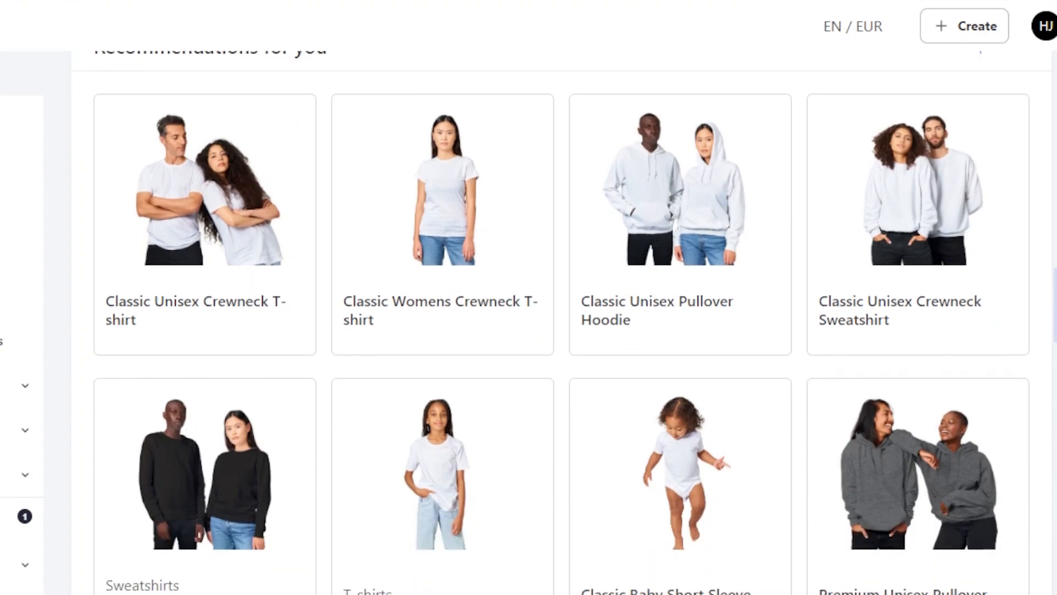
{"action": "scroll", "coordinate": [562, 322], "scroll_direction": "up", "scroll_amount": 6}
{"action": "scroll", "coordinate": [561, 322], "scroll_direction": "down", "scroll_amount": 5}
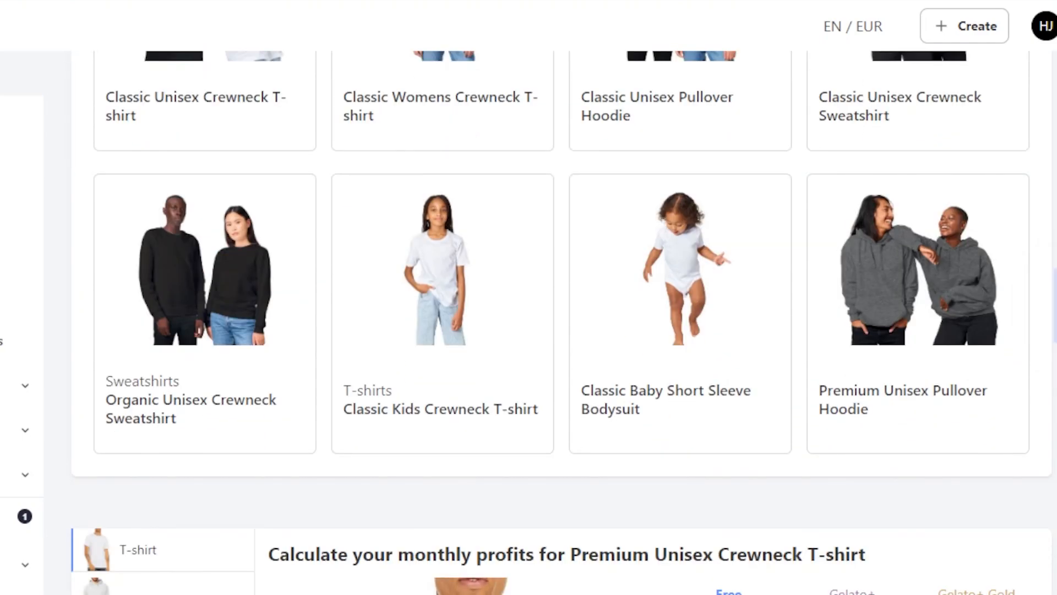
{"action": "scroll", "coordinate": [562, 322], "scroll_direction": "down", "scroll_amount": 10}
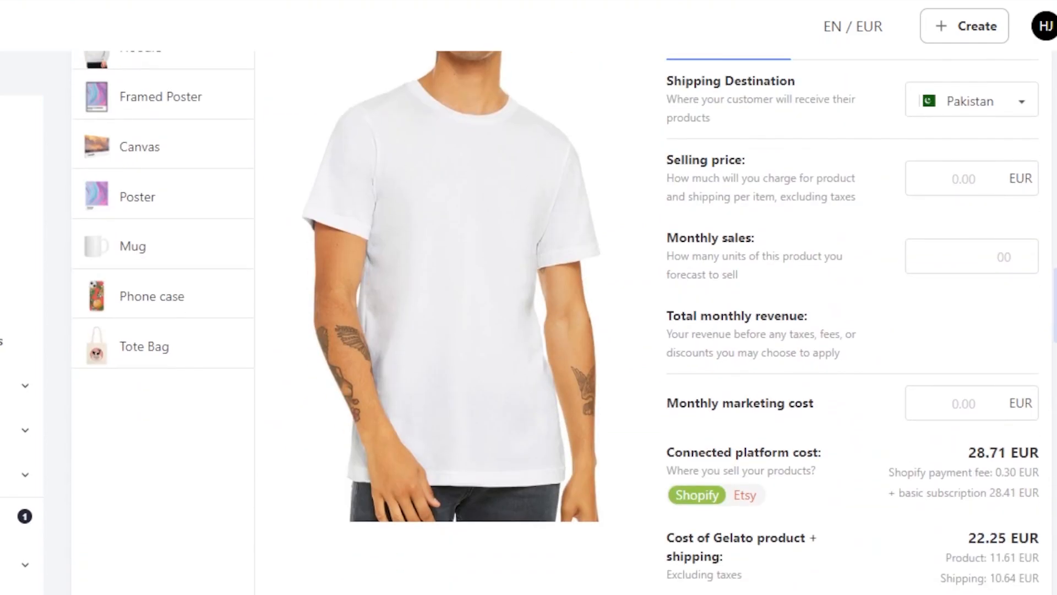
{"action": "scroll", "coordinate": [562, 322], "scroll_direction": "down", "scroll_amount": 2}
{"action": "scroll", "coordinate": [561, 322], "scroll_direction": "up", "scroll_amount": 2}
{"action": "scroll", "coordinate": [561, 322], "scroll_direction": "up", "scroll_amount": 1}
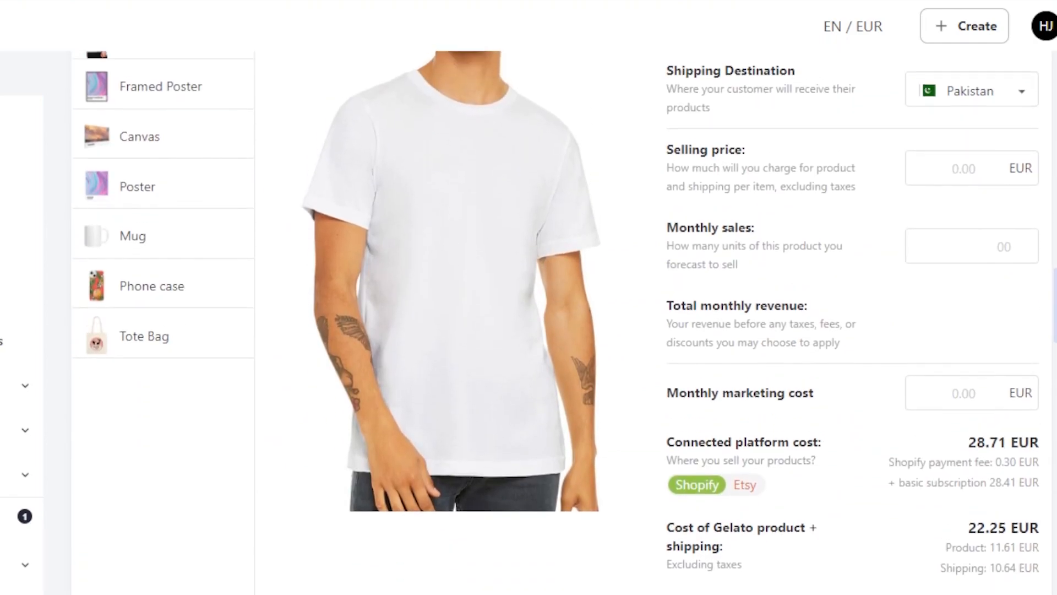
{"action": "scroll", "coordinate": [562, 322], "scroll_direction": "up", "scroll_amount": 10}
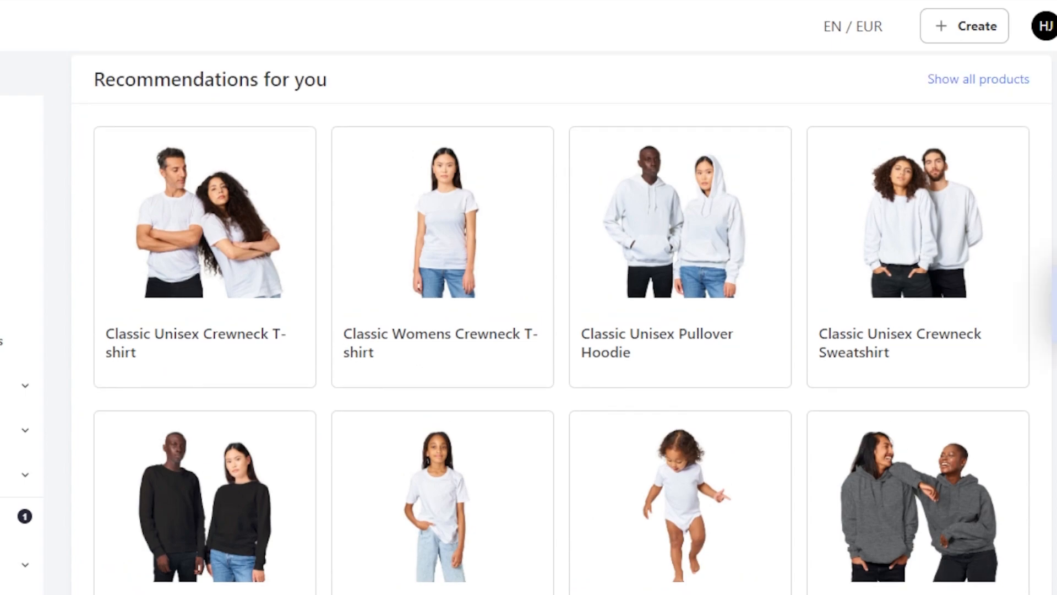
{"action": "scroll", "coordinate": [561, 322], "scroll_direction": "up", "scroll_amount": 8}
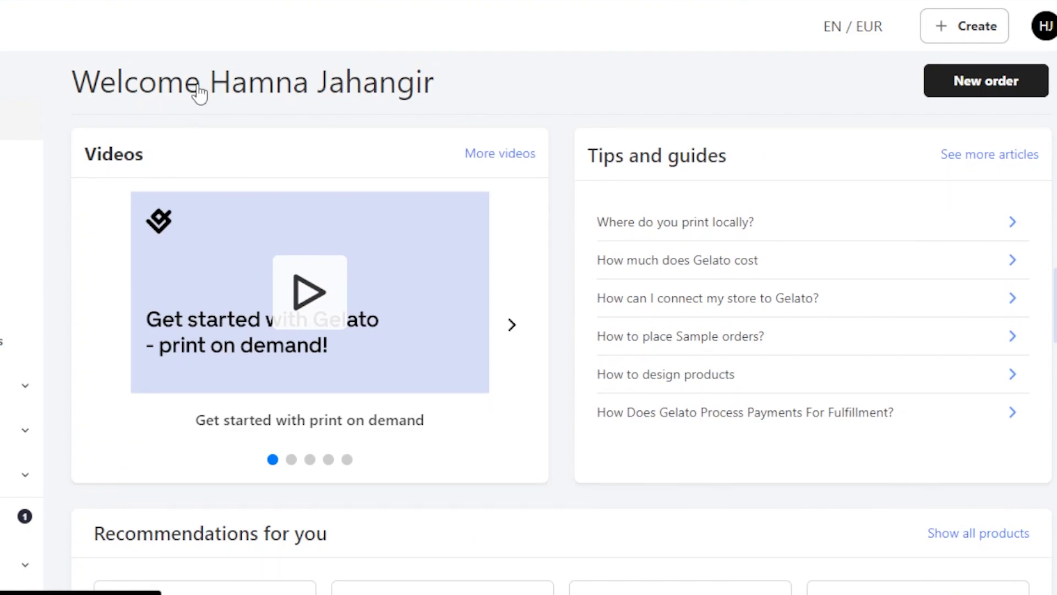
Open the product catalog and look through the available product categories, from clothing to photo books
{"action": "left_click", "coordinate": [66, 127]}
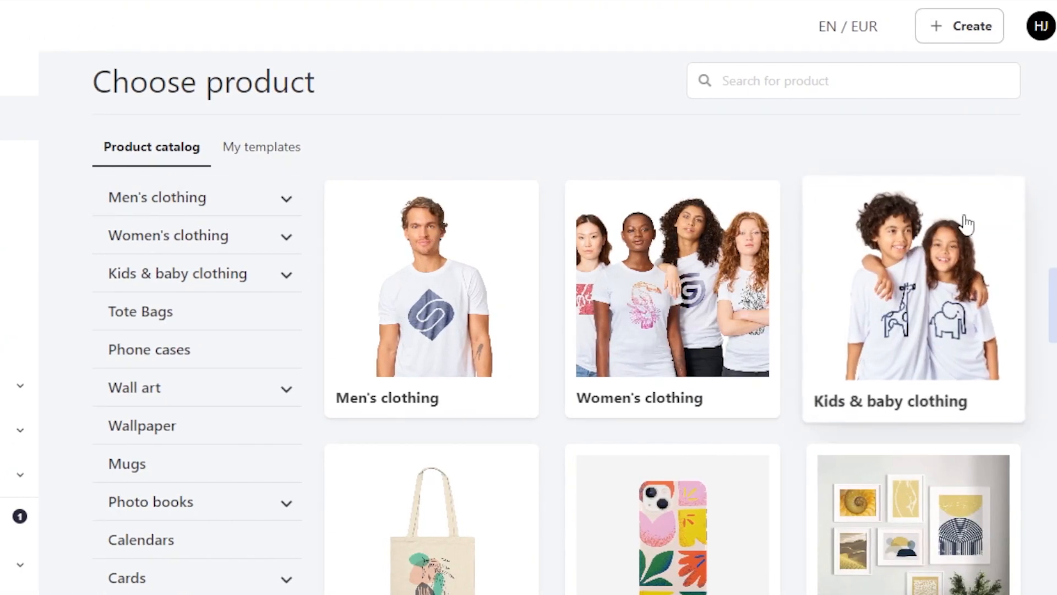
{"action": "scroll", "coordinate": [556, 324], "scroll_direction": "down", "scroll_amount": 3}
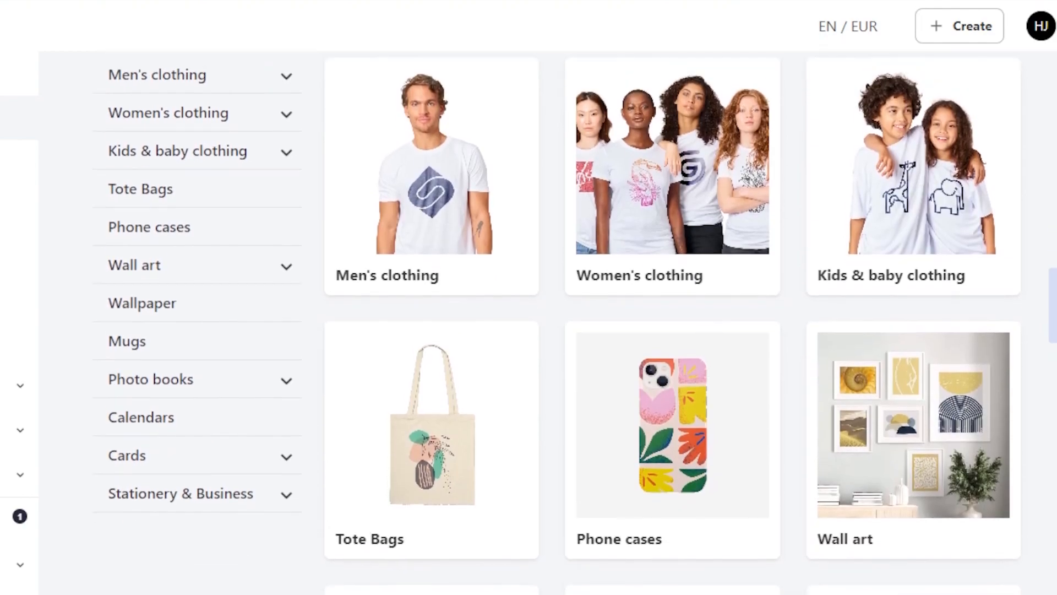
{"action": "scroll", "coordinate": [556, 323], "scroll_direction": "up", "scroll_amount": 2}
{"action": "scroll", "coordinate": [556, 324], "scroll_direction": "up", "scroll_amount": 1}
{"action": "scroll", "coordinate": [556, 324], "scroll_direction": "down", "scroll_amount": 2}
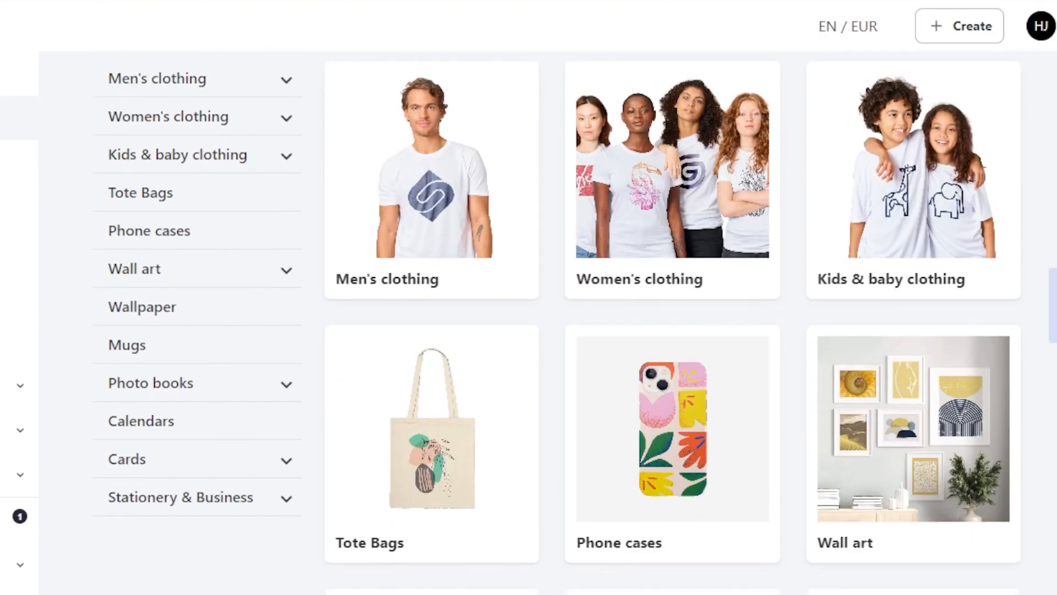
{"action": "scroll", "coordinate": [556, 324], "scroll_direction": "down", "scroll_amount": 1}
{"action": "scroll", "coordinate": [557, 323], "scroll_direction": "down", "scroll_amount": 1}
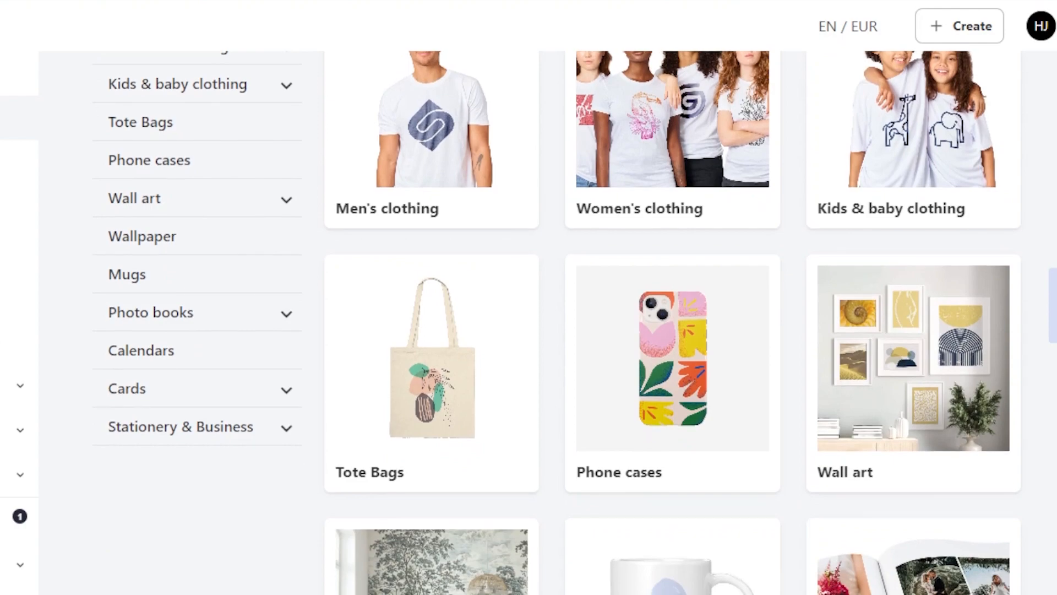
{"action": "scroll", "coordinate": [556, 323], "scroll_direction": "down", "scroll_amount": 3}
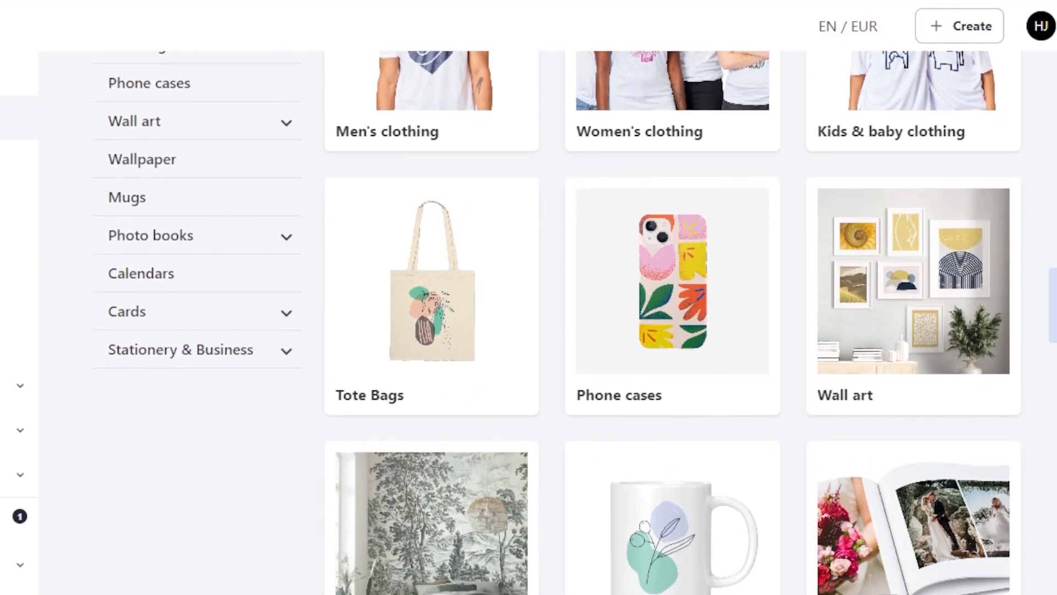
{"action": "scroll", "coordinate": [556, 323], "scroll_direction": "down", "scroll_amount": 1}
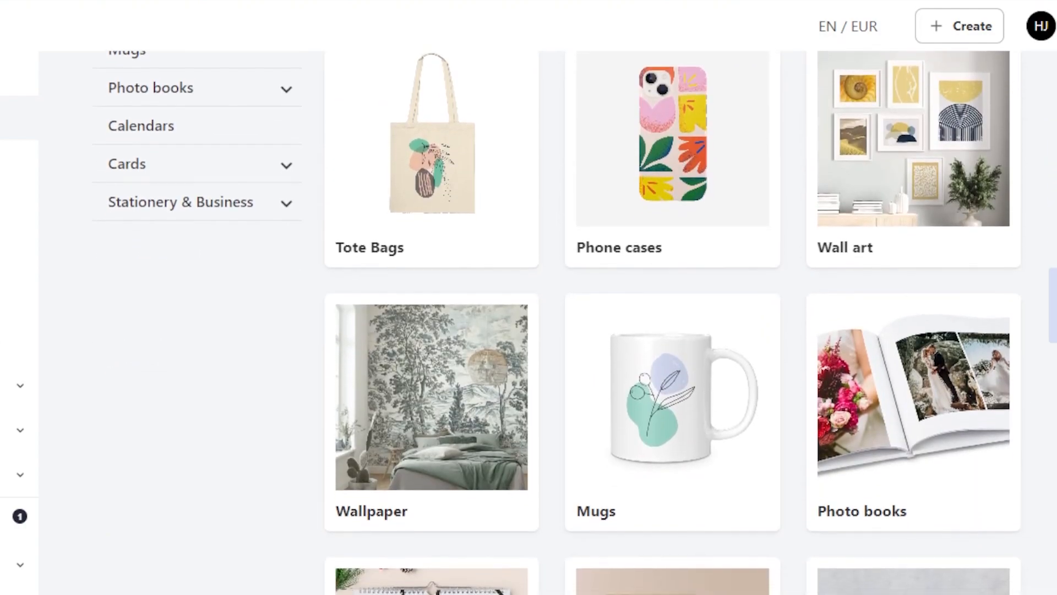
{"action": "scroll", "coordinate": [556, 323], "scroll_direction": "down", "scroll_amount": 1}
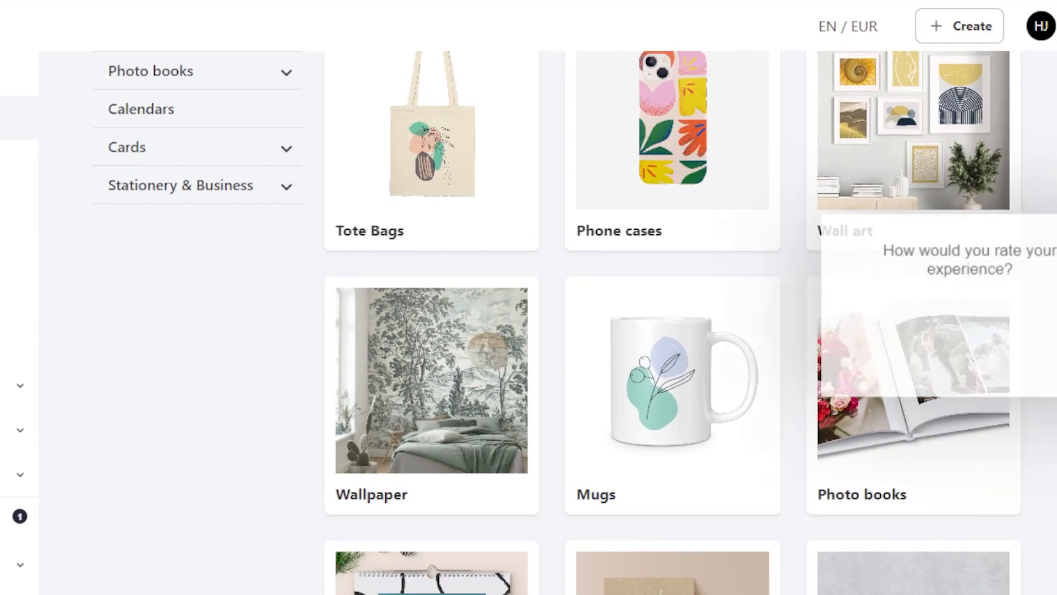
Dismiss the experience rating pop-up and open the Women's clothing category in the product catalog
{"action": "left_click", "coordinate": [1023, 214]}
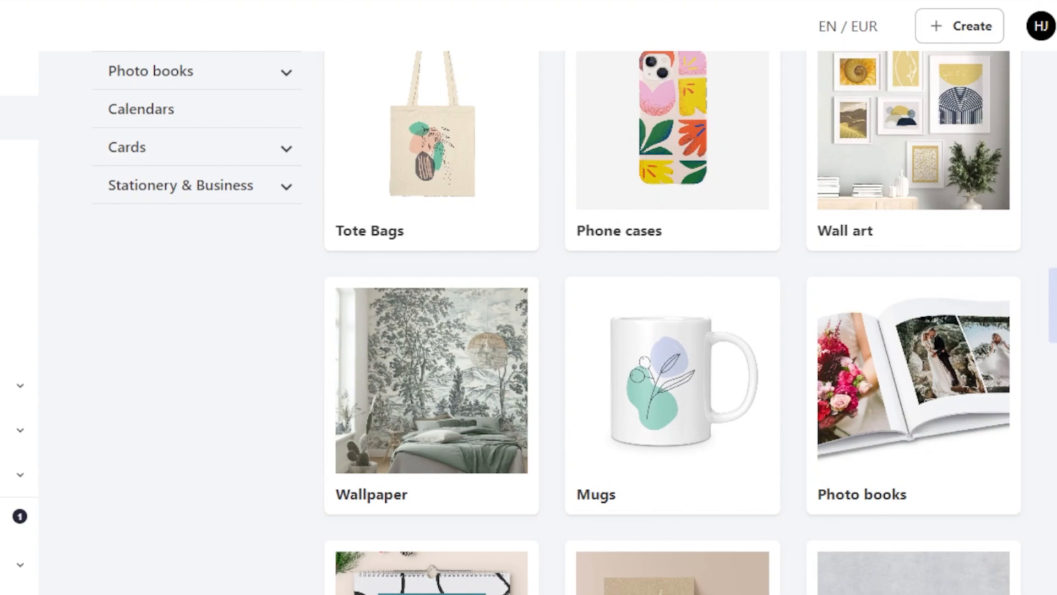
{"action": "scroll", "coordinate": [672, 330], "scroll_direction": "up", "scroll_amount": 8}
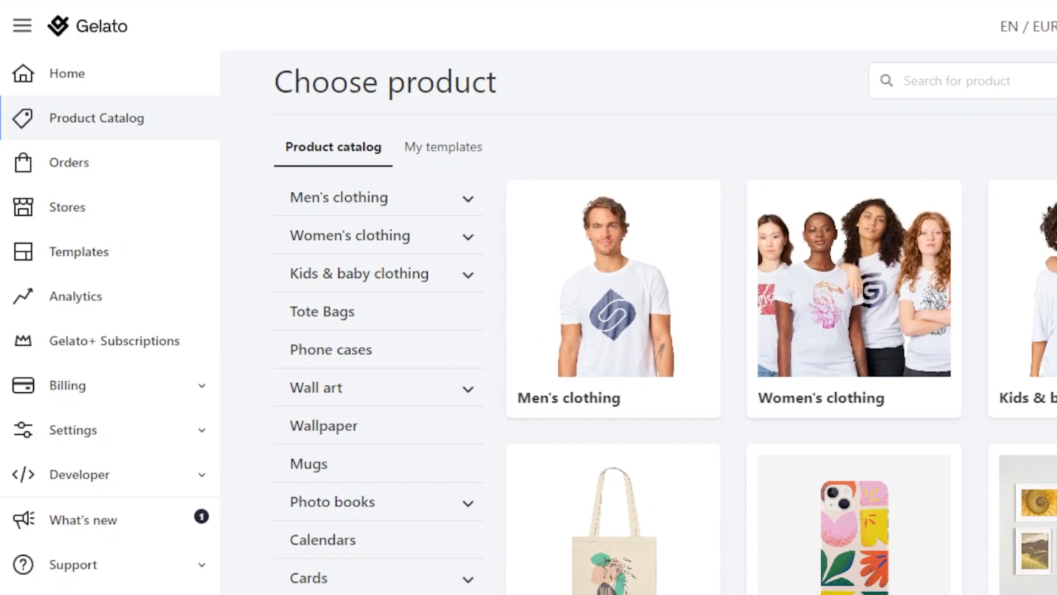
{"action": "scroll", "coordinate": [755, 236], "scroll_direction": "down", "scroll_amount": 1}
{"action": "scroll", "coordinate": [824, 179], "scroll_direction": "down", "scroll_amount": 1}
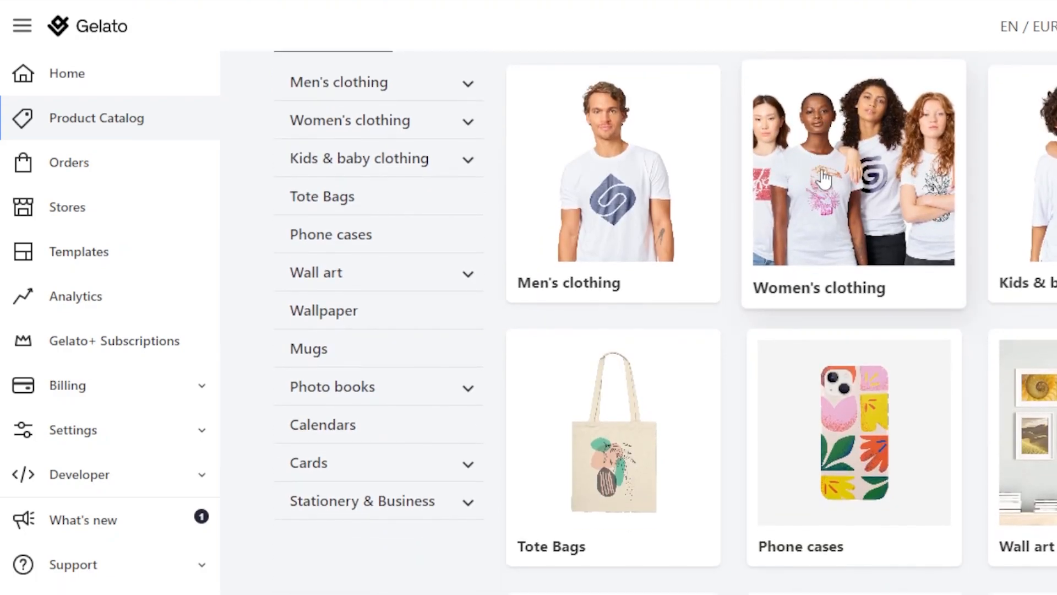
{"action": "left_click", "coordinate": [844, 202]}
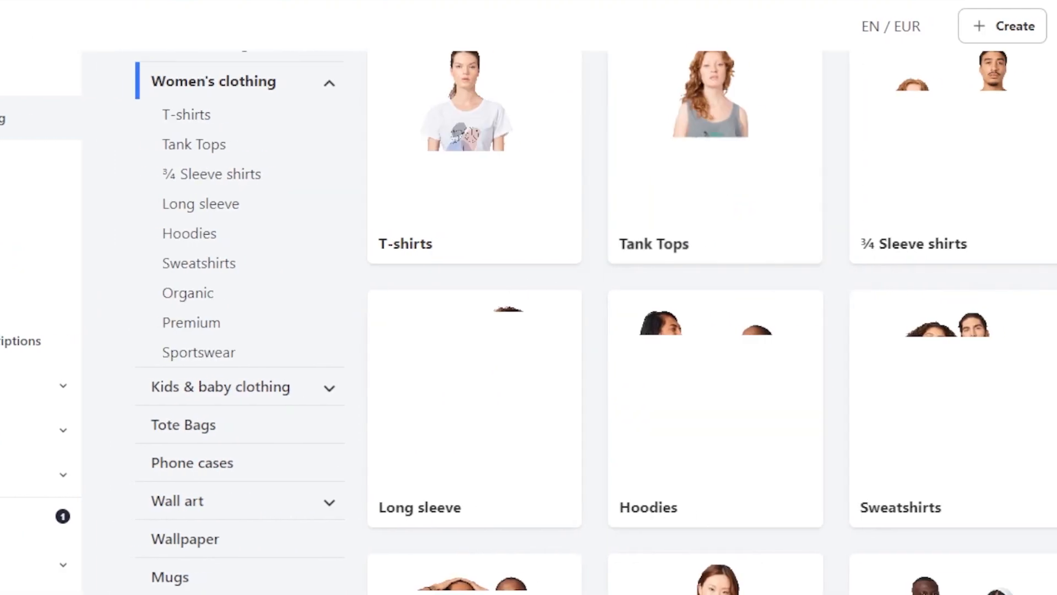
Look through the women's clothing subcategories and open T-shirts
{"action": "scroll", "coordinate": [669, 323], "scroll_direction": "up", "scroll_amount": 1}
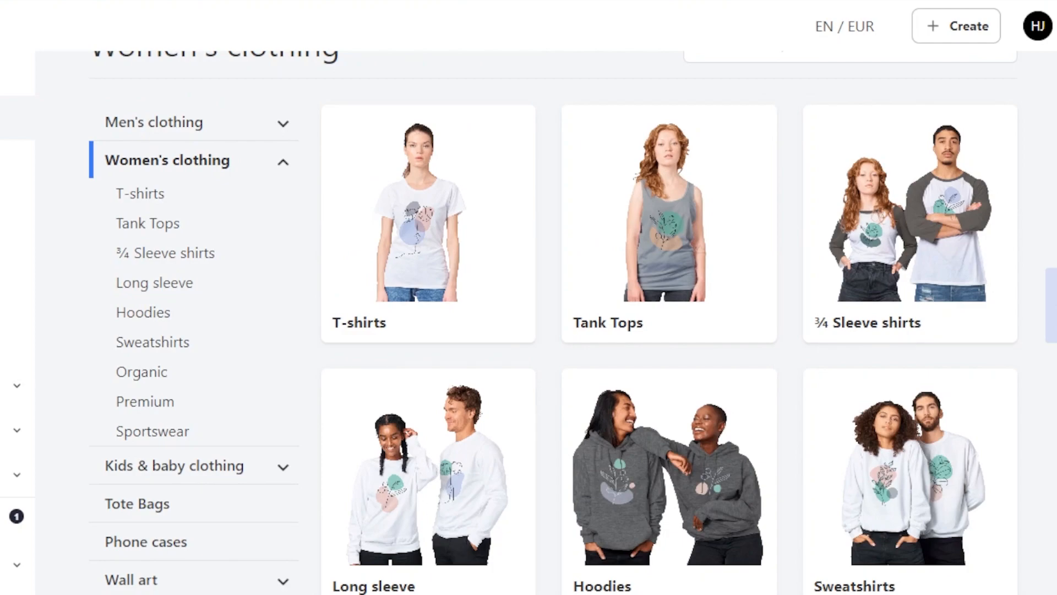
{"action": "scroll", "coordinate": [669, 323], "scroll_direction": "down", "scroll_amount": 3}
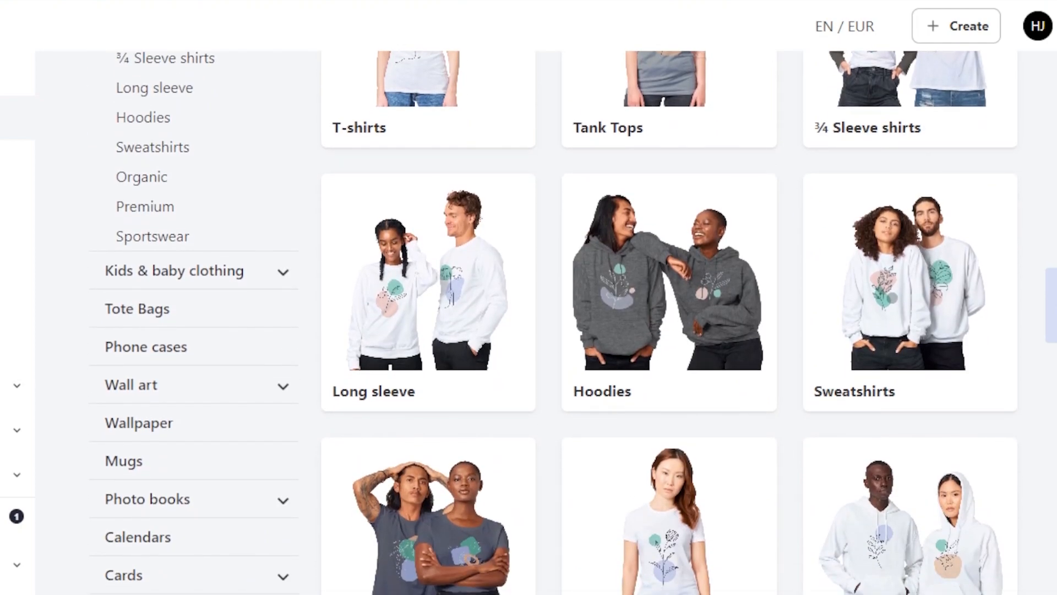
{"action": "scroll", "coordinate": [669, 323], "scroll_direction": "down", "scroll_amount": 2}
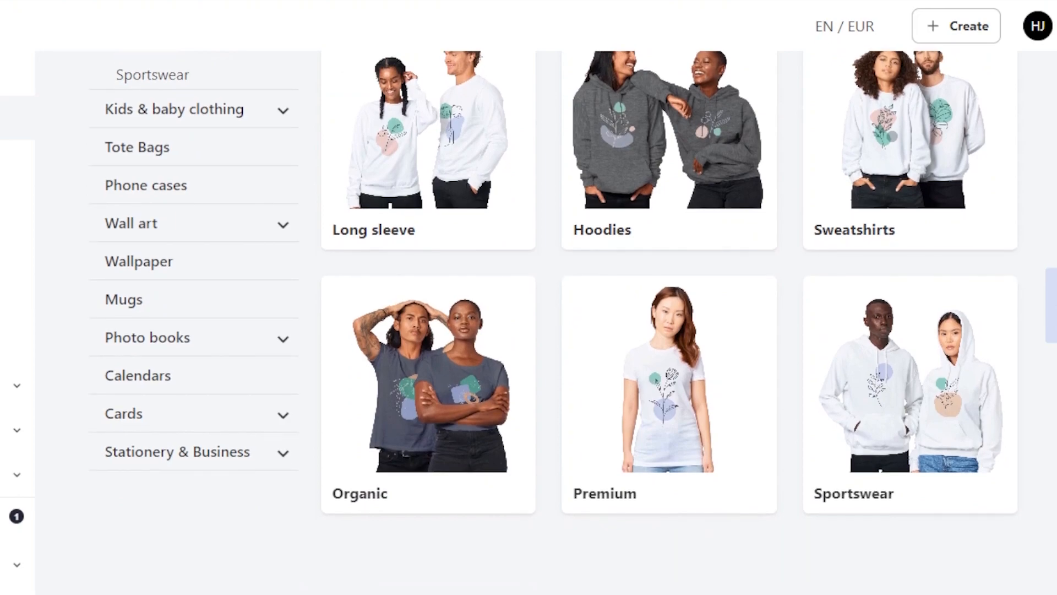
{"action": "scroll", "coordinate": [663, 391], "scroll_direction": "up", "scroll_amount": 5}
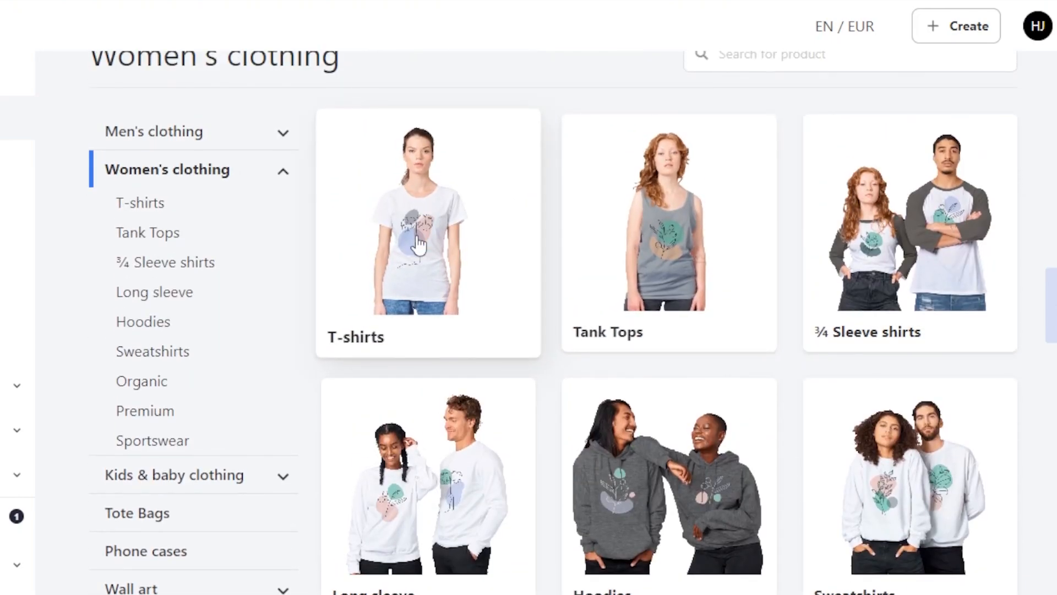
{"action": "left_click", "coordinate": [418, 244]}
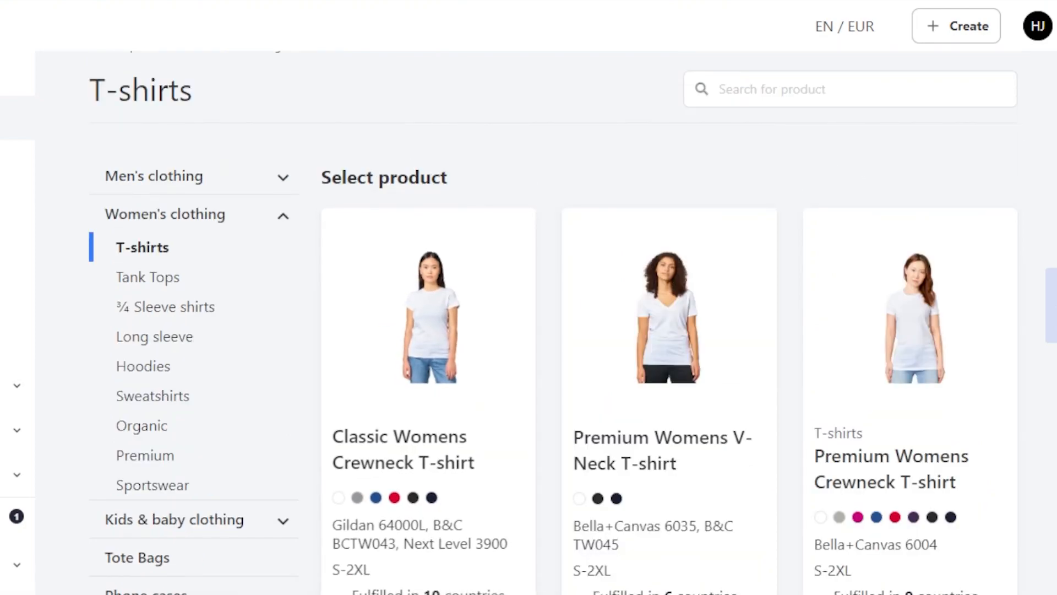
Examine the women's T-shirt listings, comparing their colors, brands, sizes, fulfilment countries and starting prices
{"action": "scroll", "coordinate": [553, 322], "scroll_direction": "down", "scroll_amount": 3}
{"action": "scroll", "coordinate": [552, 322], "scroll_direction": "up", "scroll_amount": 2}
{"action": "scroll", "coordinate": [553, 322], "scroll_direction": "down", "scroll_amount": 1}
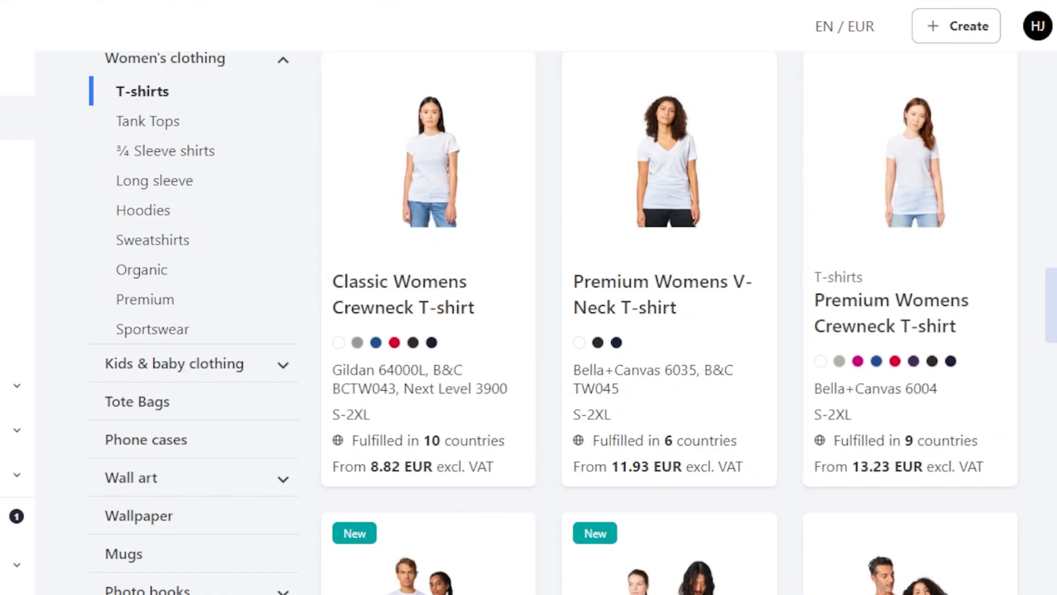
{"action": "scroll", "coordinate": [551, 322], "scroll_direction": "down", "scroll_amount": 1}
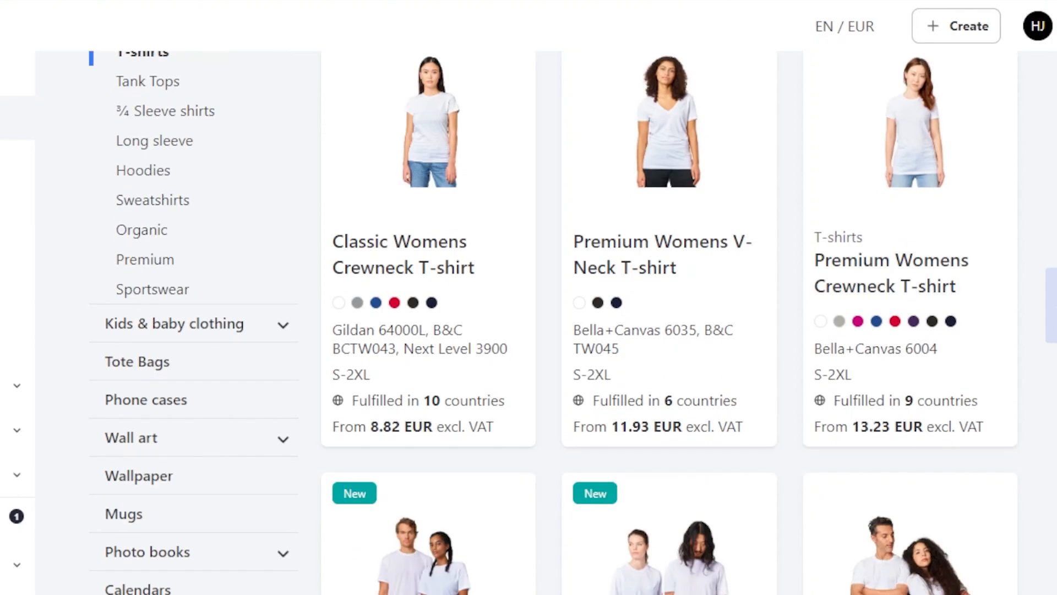
{"action": "scroll", "coordinate": [1046, 187], "scroll_direction": "down", "scroll_amount": 2}
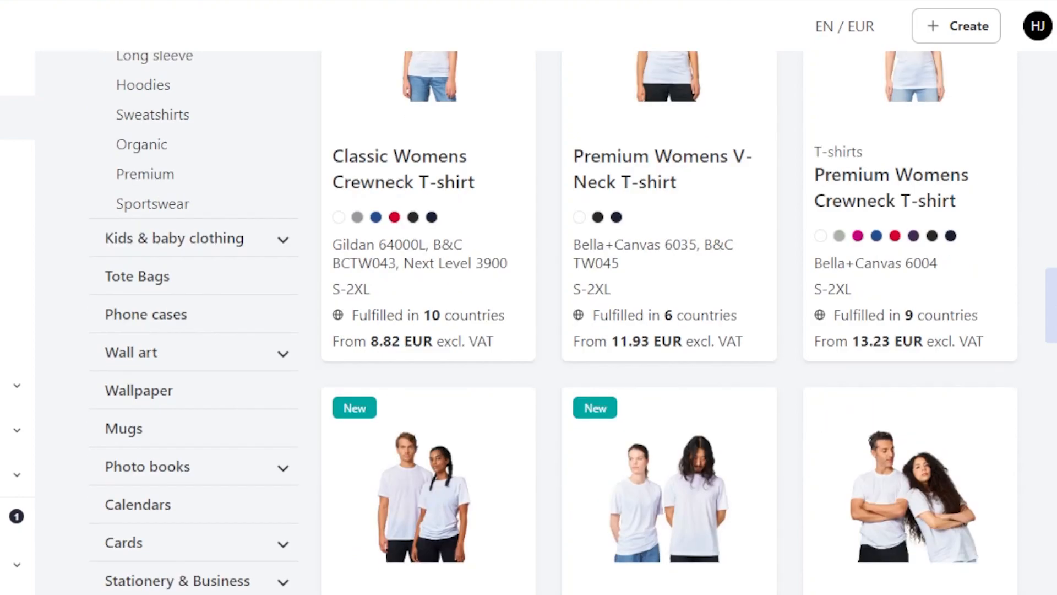
{"action": "scroll", "coordinate": [551, 322], "scroll_direction": "down", "scroll_amount": 12}
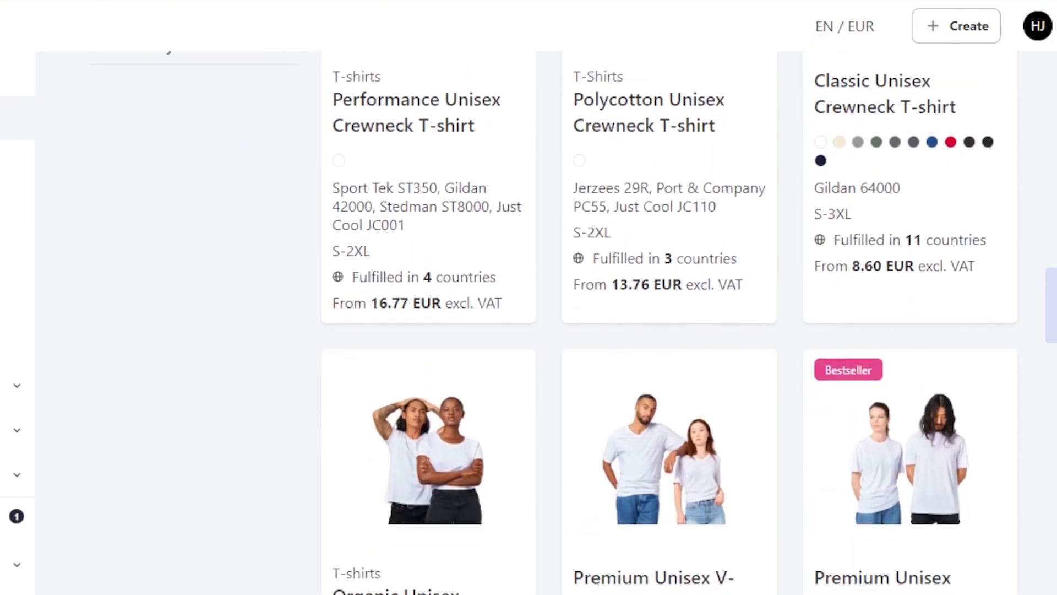
{"action": "scroll", "coordinate": [669, 322], "scroll_direction": "down", "scroll_amount": 15}
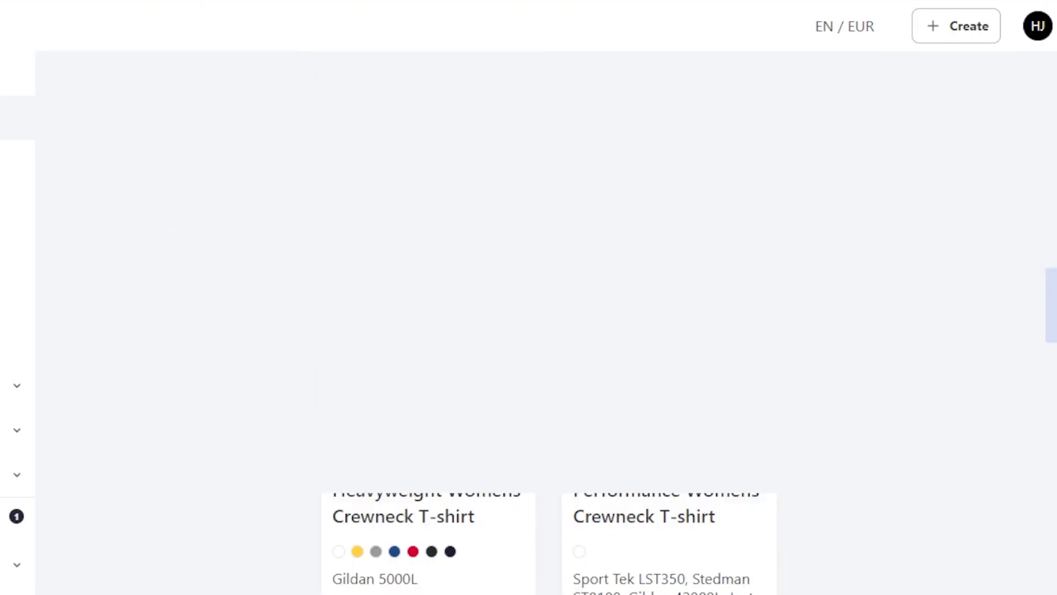
{"action": "scroll", "coordinate": [669, 322], "scroll_direction": "up", "scroll_amount": 18}
{"action": "scroll", "coordinate": [669, 322], "scroll_direction": "up", "scroll_amount": 6}
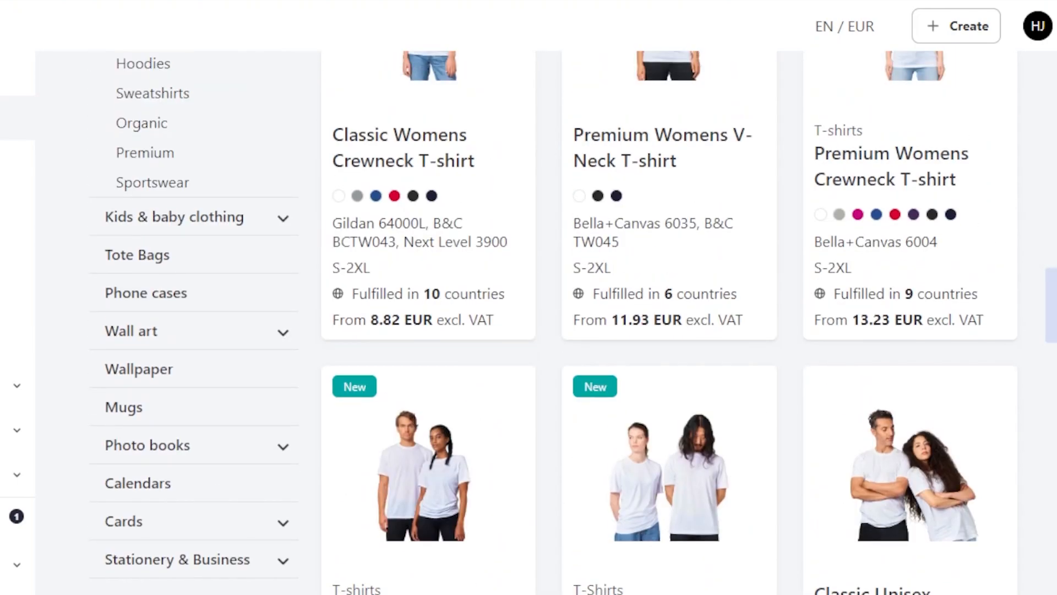
{"action": "scroll", "coordinate": [669, 322], "scroll_direction": "up", "scroll_amount": 3}
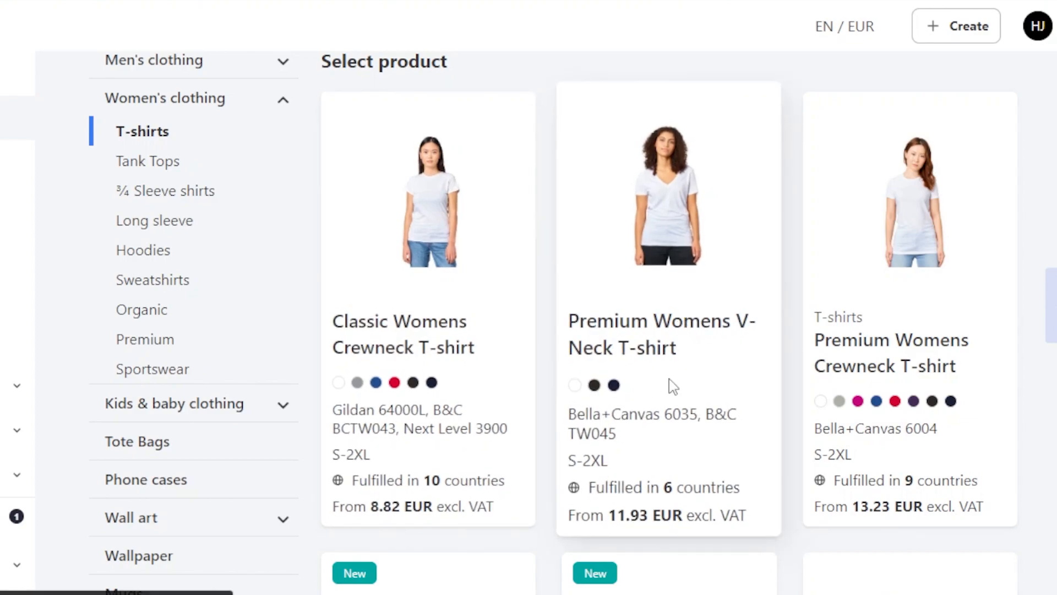
Open the Premium Womens V-Neck T-shirt and choose size M
{"action": "left_click", "coordinate": [663, 347]}
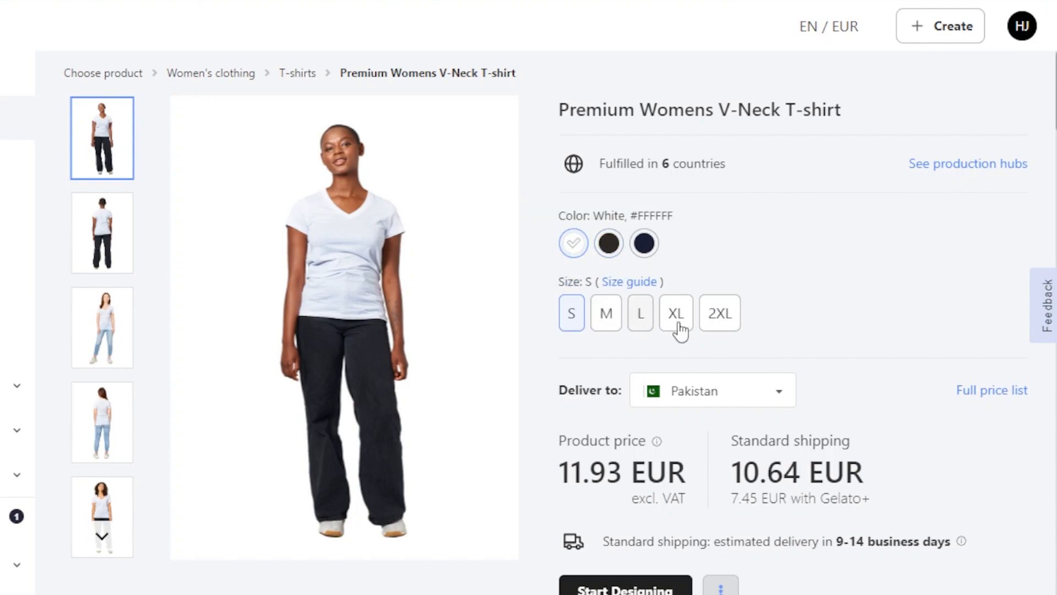
{"action": "left_click", "coordinate": [609, 319]}
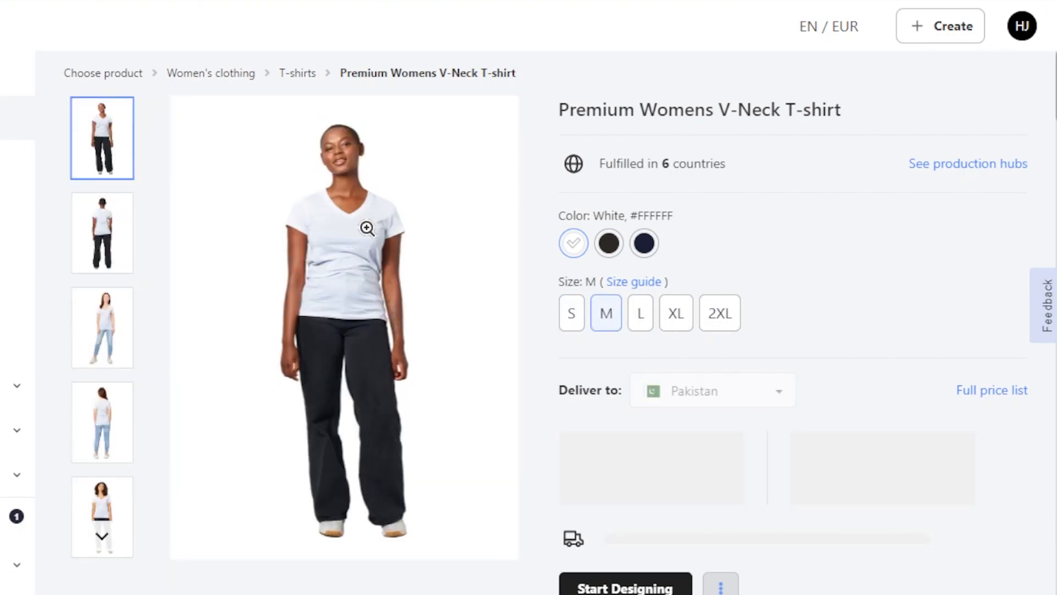
Review the T-shirt's pricing, shipping and specification sections, and start designing it
{"action": "scroll", "coordinate": [545, 325], "scroll_direction": "down", "scroll_amount": 7}
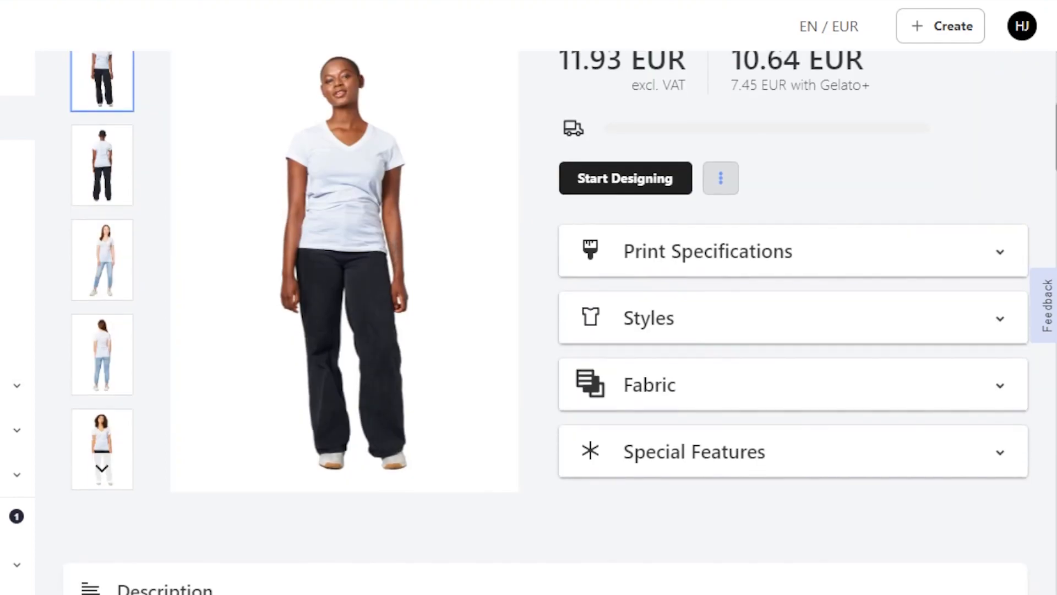
{"action": "scroll", "coordinate": [545, 325], "scroll_direction": "up", "scroll_amount": 2}
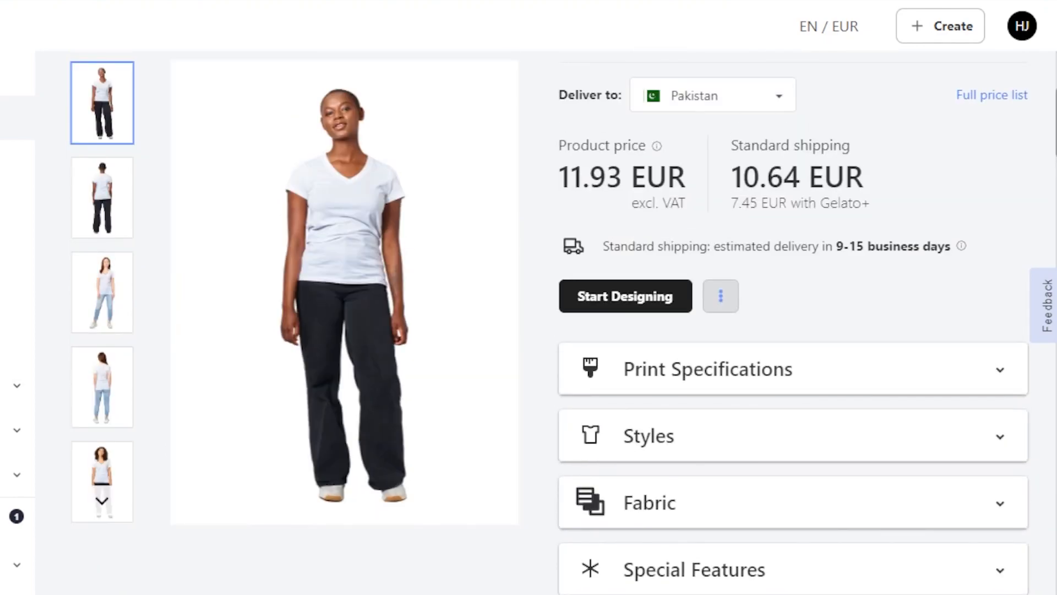
{"action": "scroll", "coordinate": [792, 323], "scroll_direction": "down", "scroll_amount": 1}
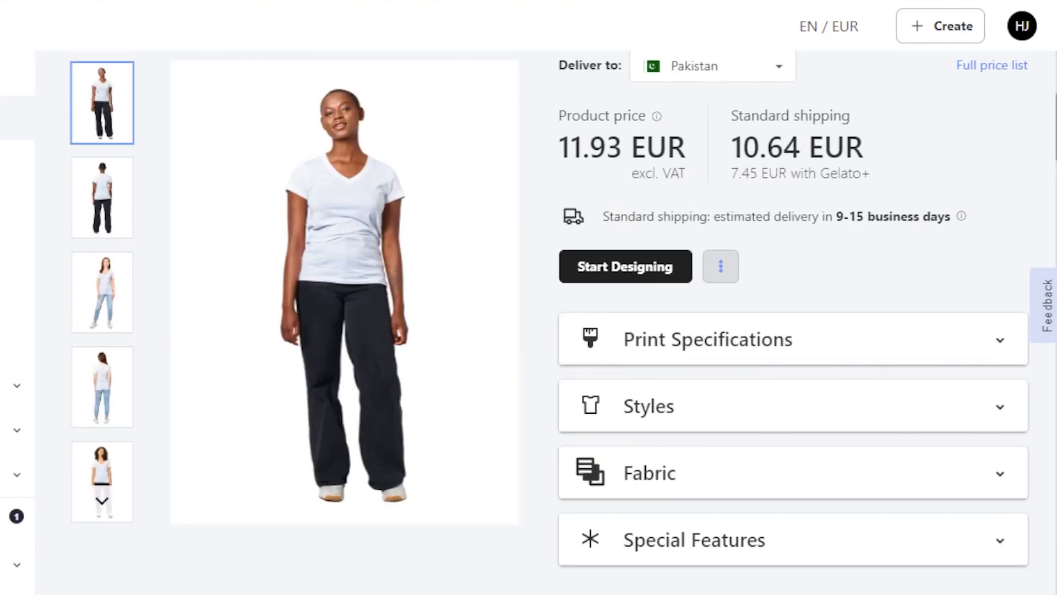
{"action": "scroll", "coordinate": [793, 323], "scroll_direction": "down", "scroll_amount": 3}
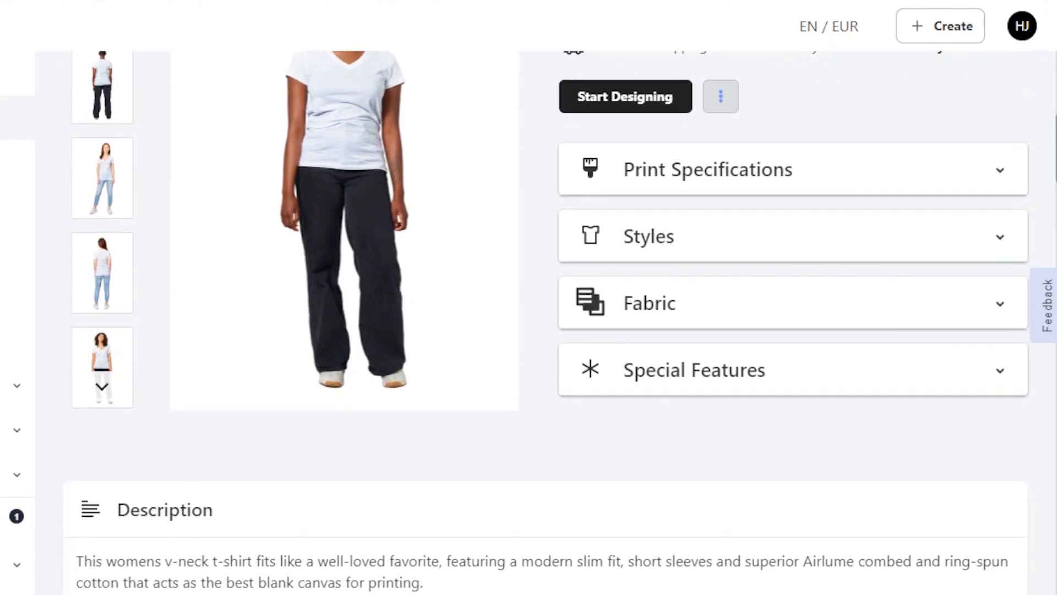
{"action": "scroll", "coordinate": [793, 323], "scroll_direction": "up", "scroll_amount": 8}
{"action": "scroll", "coordinate": [793, 323], "scroll_direction": "down", "scroll_amount": 4}
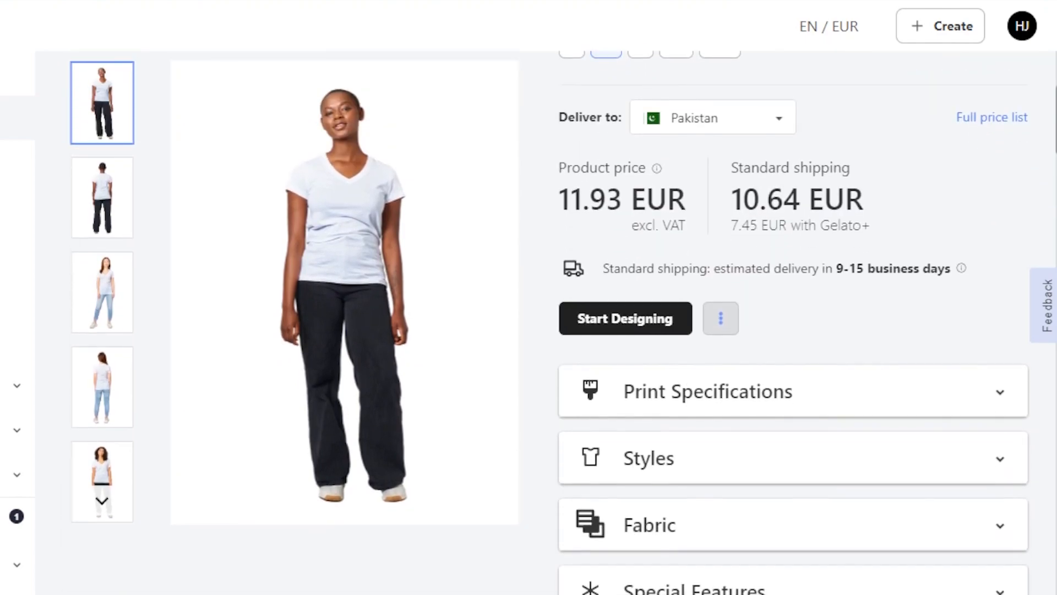
{"action": "left_click", "coordinate": [641, 318]}
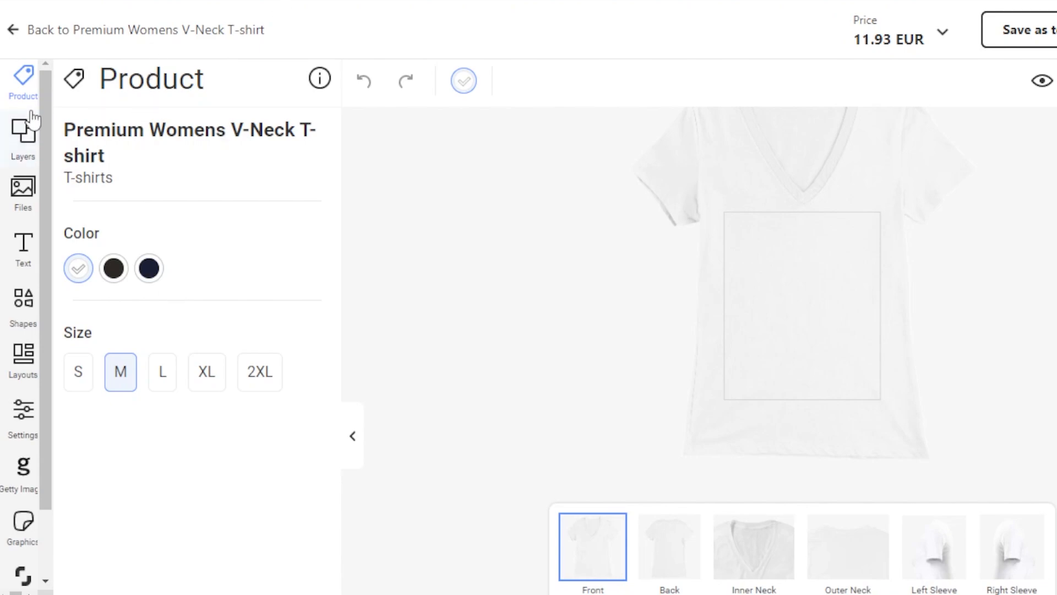
Compare the white and black shirt colors and set the T-shirt to Black
{"action": "left_click", "coordinate": [112, 275]}
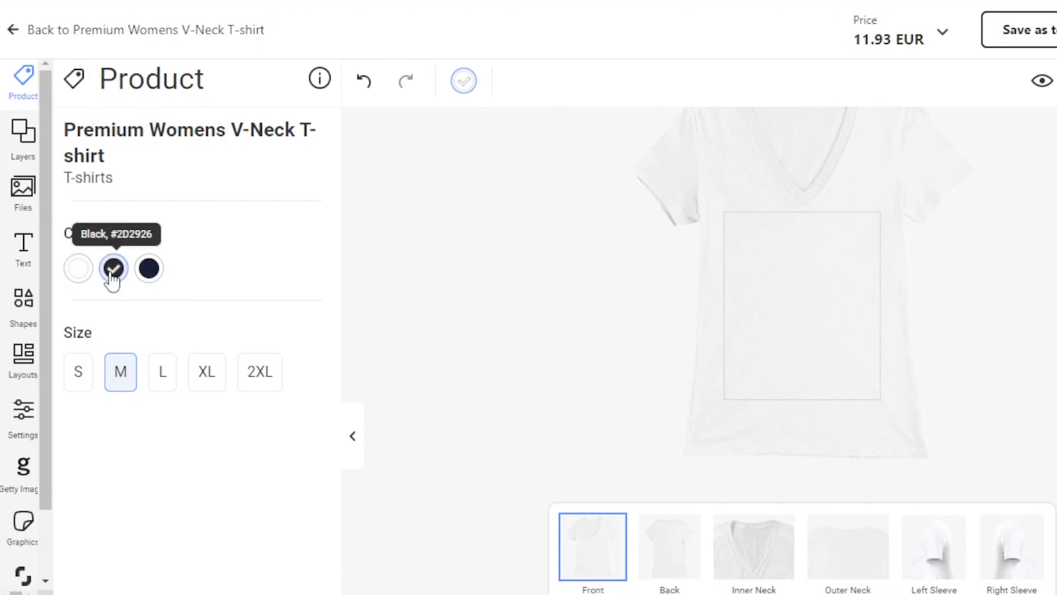
{"action": "left_click", "coordinate": [81, 272]}
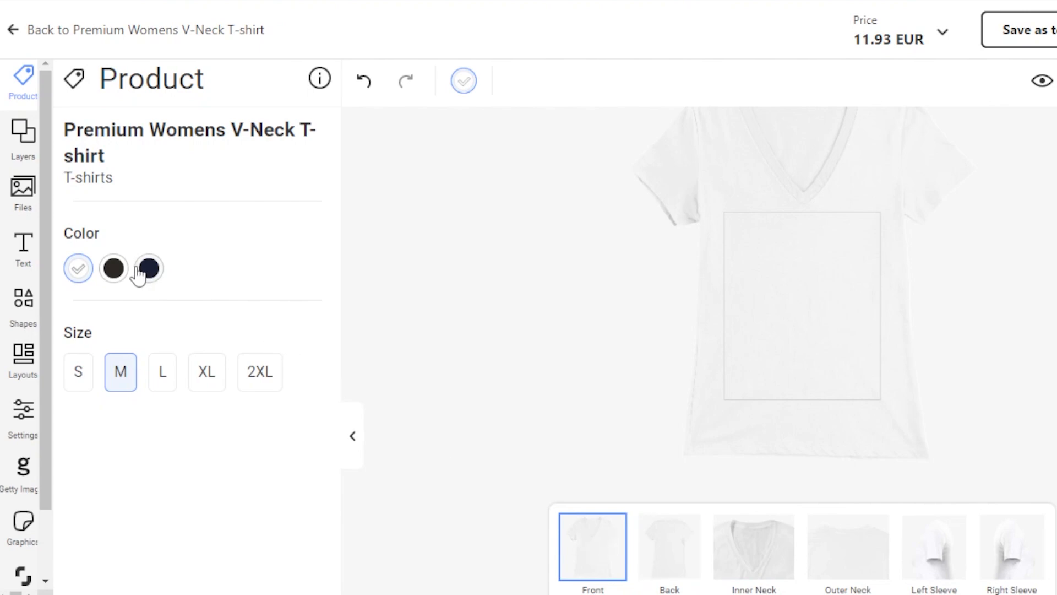
{"action": "left_click", "coordinate": [118, 271]}
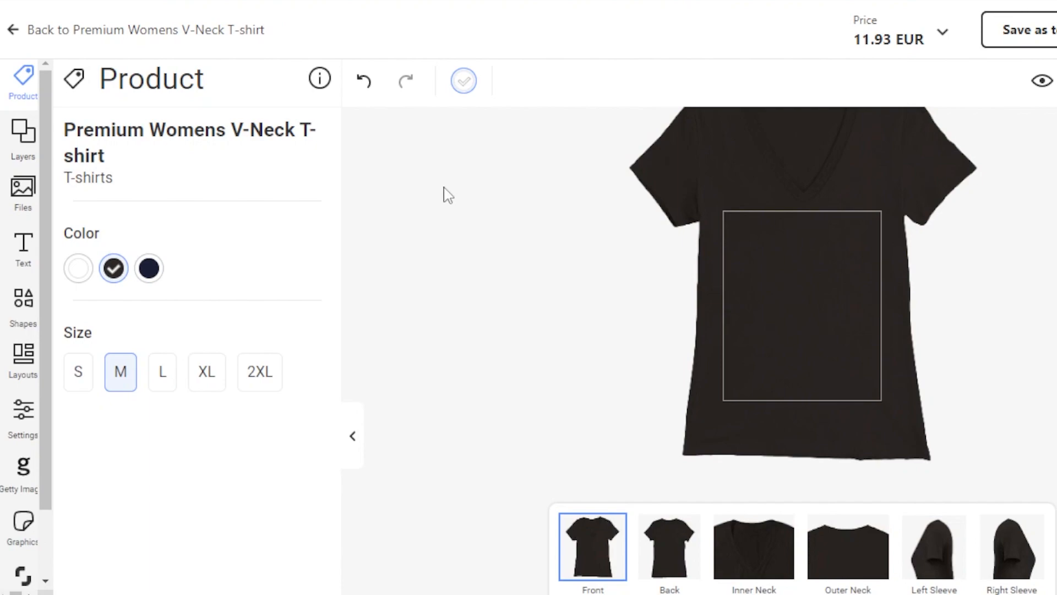
{"action": "scroll", "coordinate": [802, 330], "scroll_direction": "down", "scroll_amount": 2}
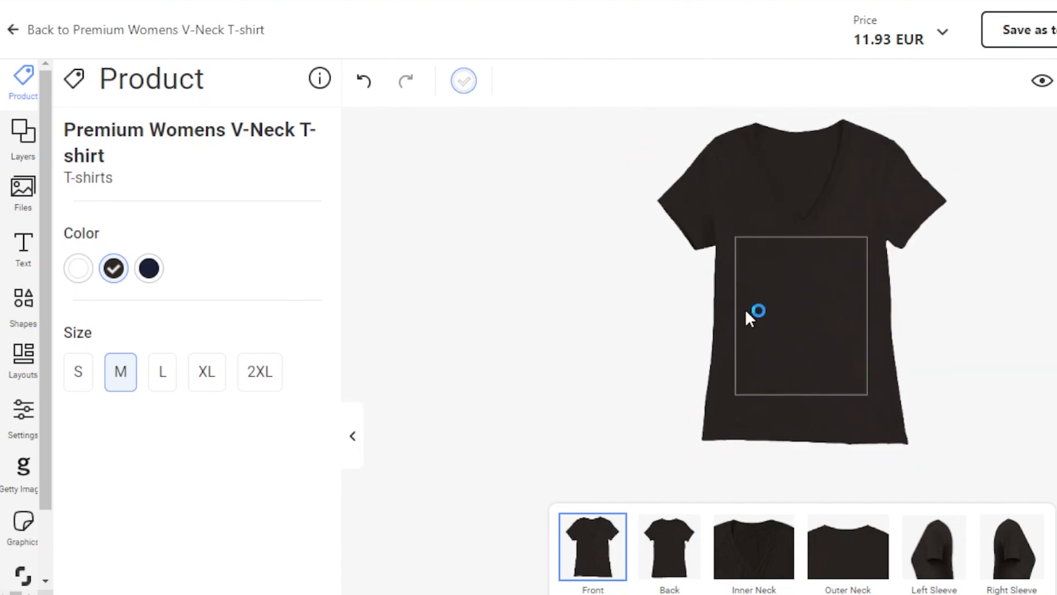
Check the design's layers and add the "We Can Do It!" poster from the uploaded files to the shirt front
{"action": "left_click", "coordinate": [24, 140]}
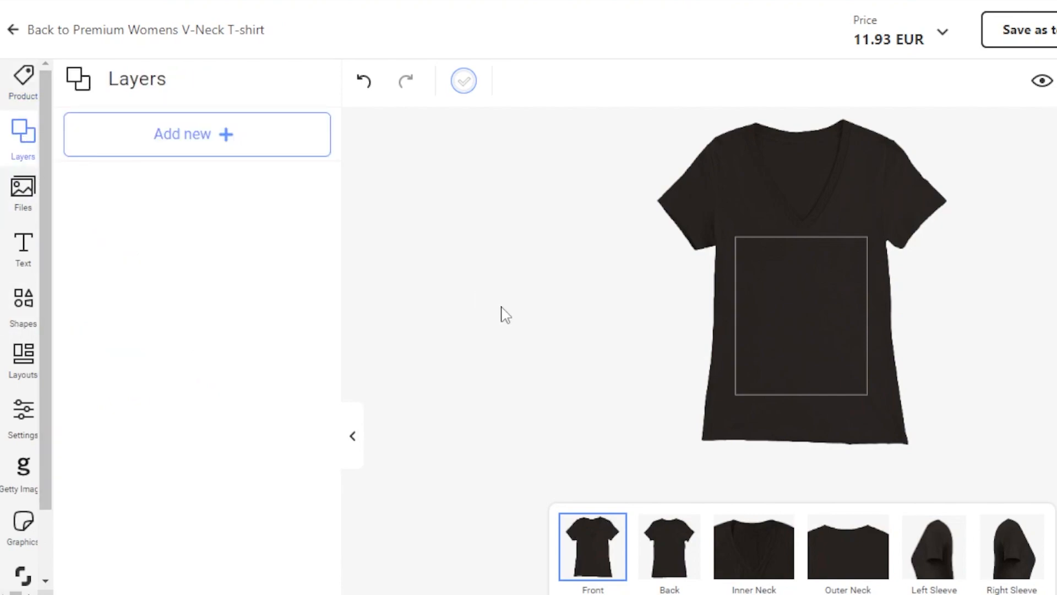
{"action": "left_click", "coordinate": [28, 196]}
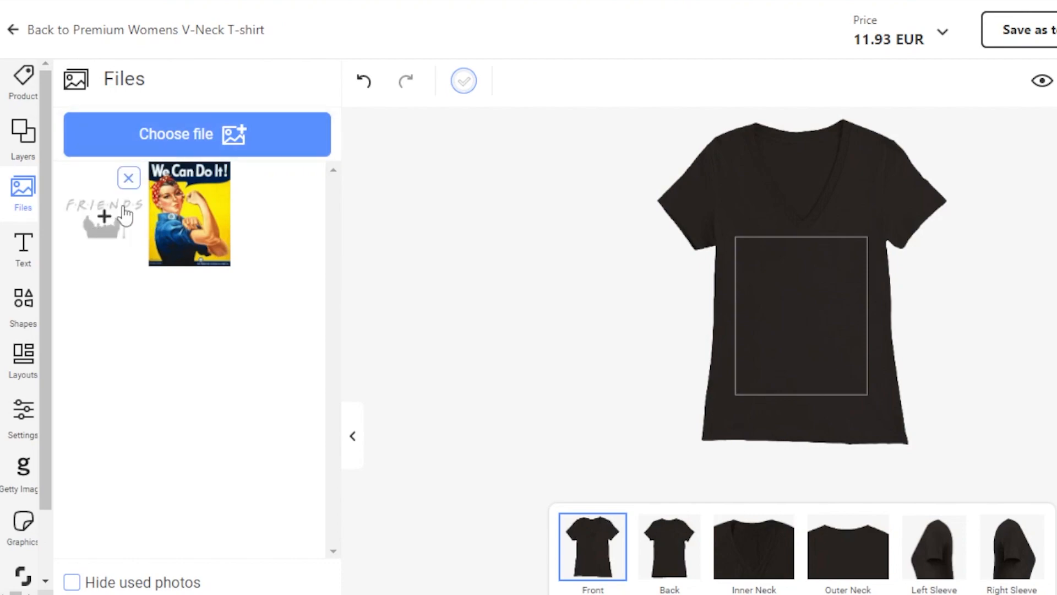
{"action": "left_click", "coordinate": [191, 232]}
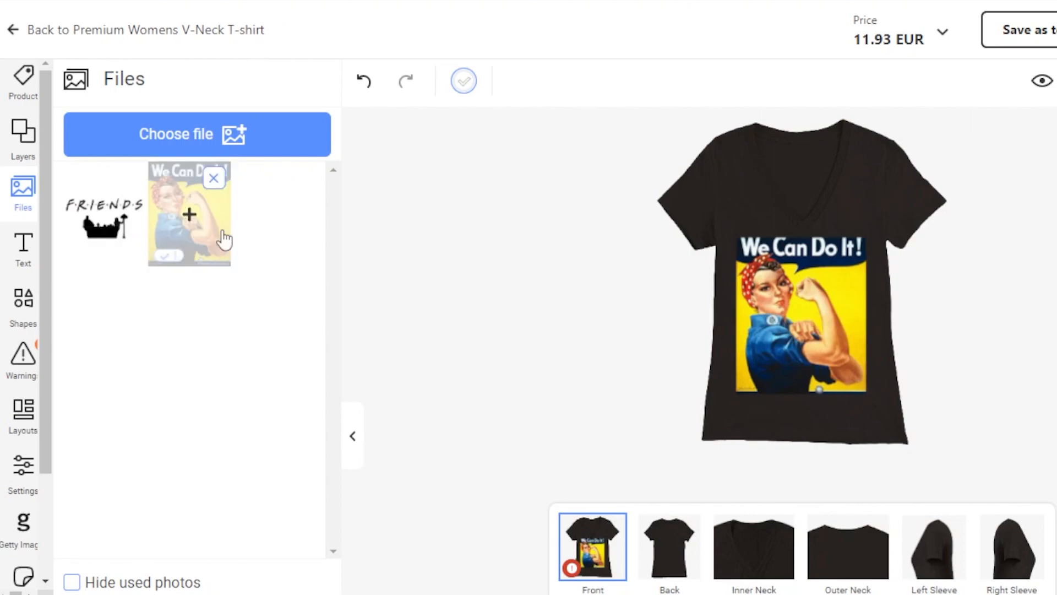
Shrink the poster image on the shirt front and center it within the print area
{"action": "left_click", "coordinate": [807, 309]}
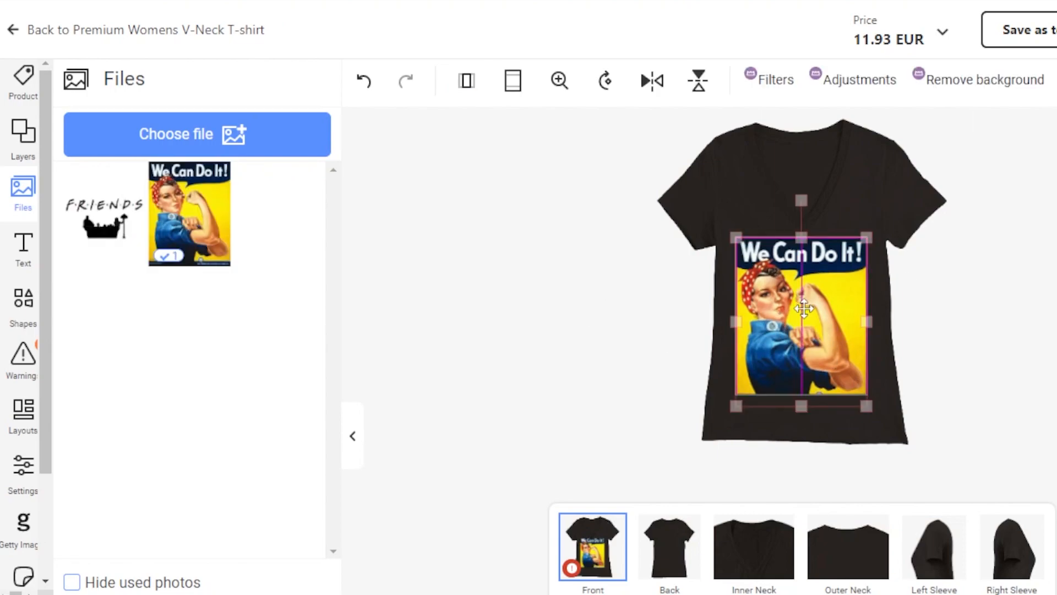
{"action": "left_click", "coordinate": [1012, 358]}
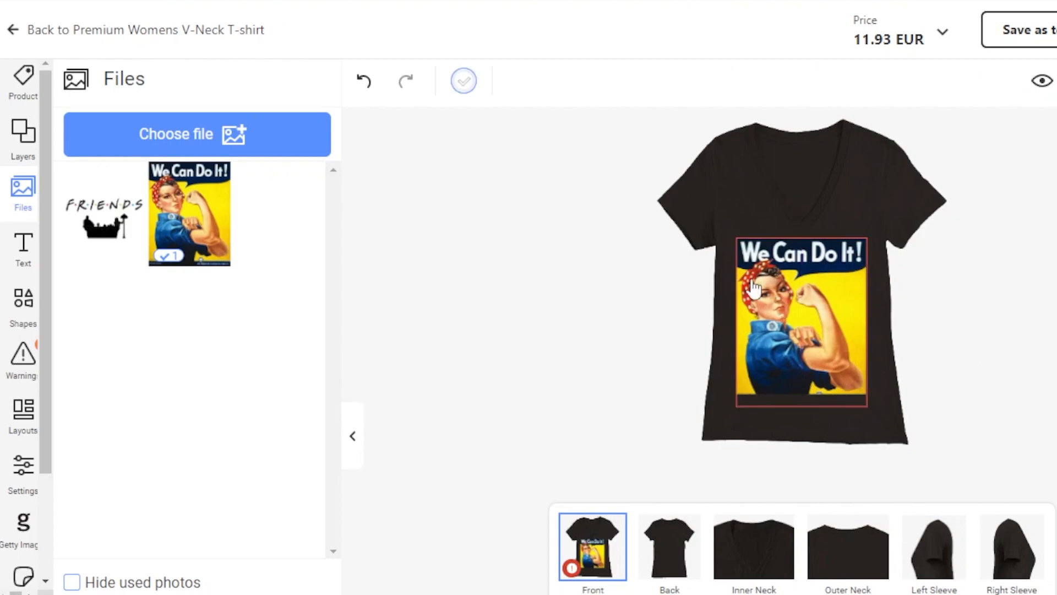
{"action": "left_click", "coordinate": [803, 310]}
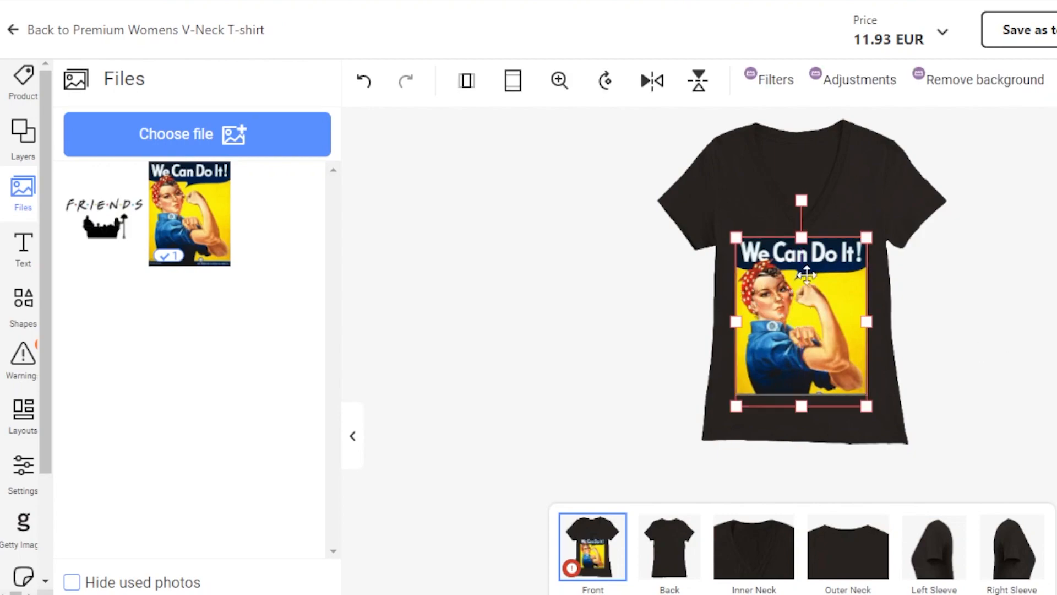
{"action": "left_click_drag", "start_coordinate": [740, 236], "coordinate": [765, 269]}
{"action": "left_click_drag", "start_coordinate": [825, 348], "coordinate": [814, 329]}
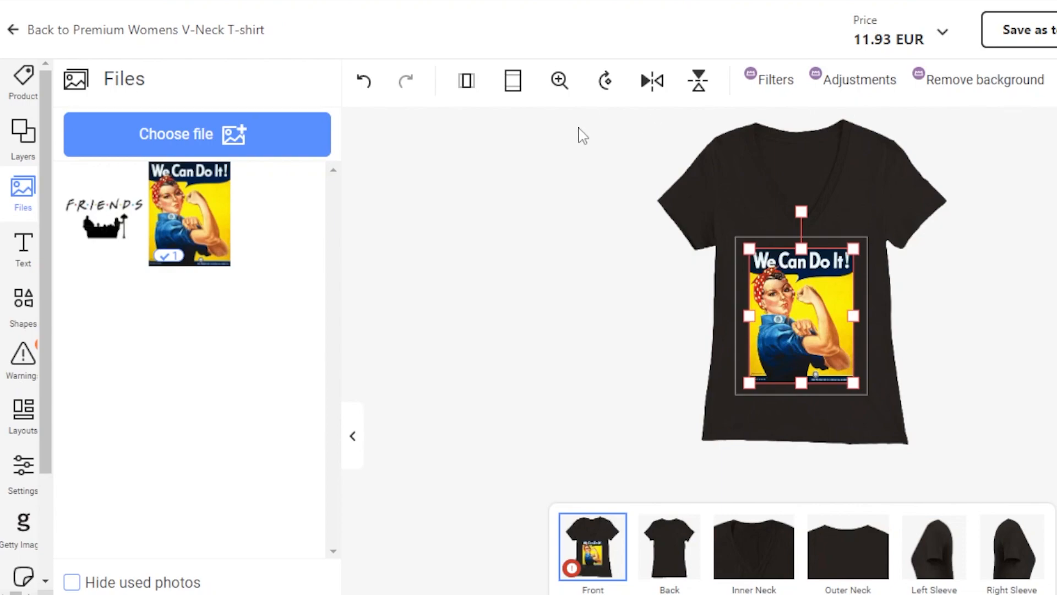
Add a text element to the back of the shirt and replace its sample text with "we can do it"
{"action": "left_click", "coordinate": [17, 252]}
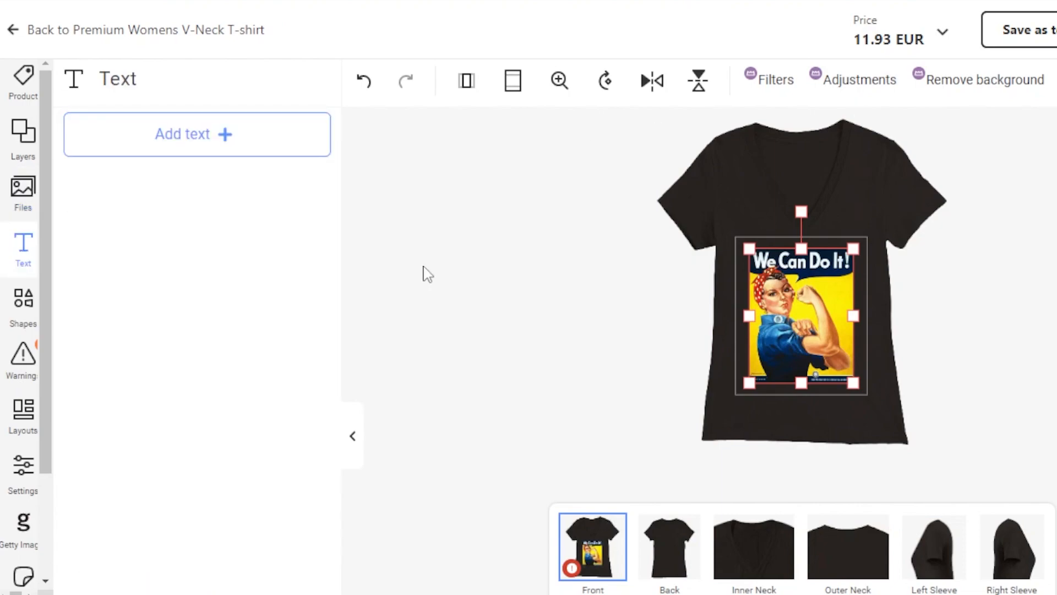
{"action": "left_click", "coordinate": [669, 556]}
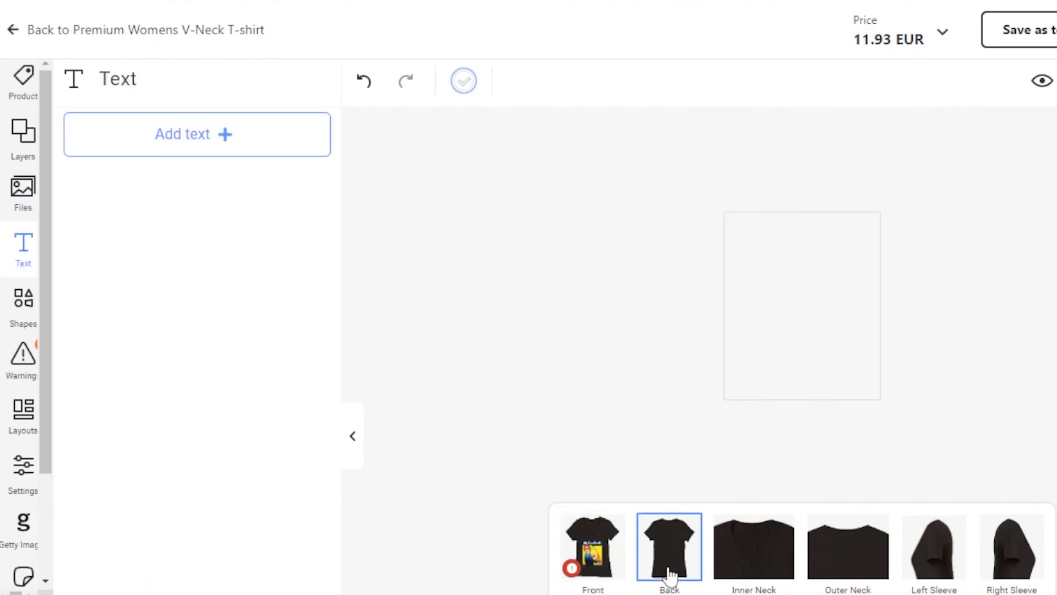
{"action": "left_click", "coordinate": [186, 129]}
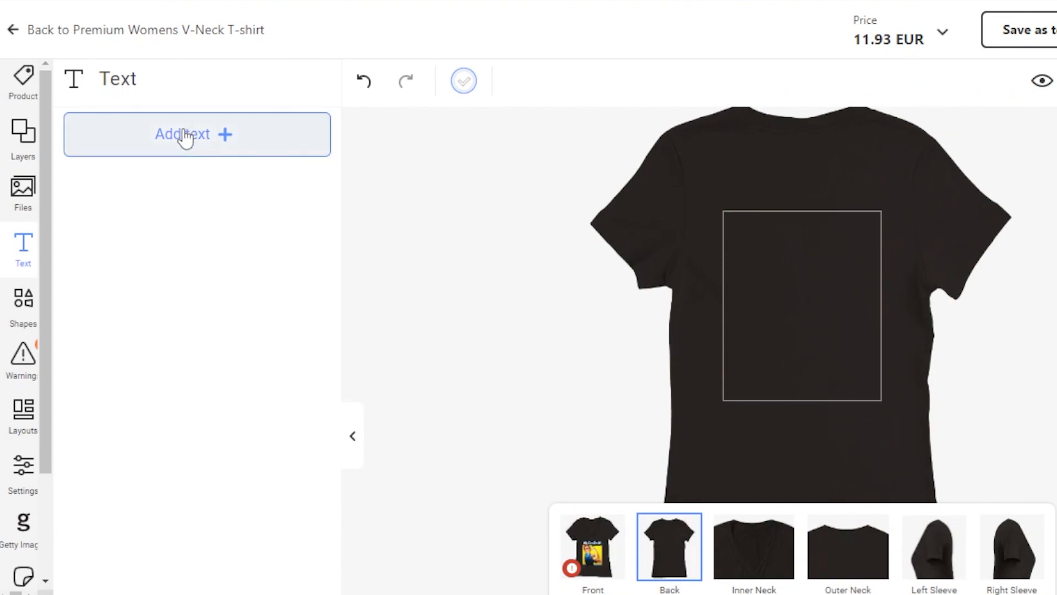
{"action": "left_click", "coordinate": [855, 307]}
{"action": "key", "text": "BackSpace"}
{"action": "key", "text": "BackSpace"}
{"action": "key", "text": "BackSpace"}
{"action": "key", "text": "BackSpace"}
{"action": "key", "text": "BackSpace"}
{"action": "key", "text": "BackSpace"}
{"action": "key", "text": "BackSpace"}
{"action": "key", "text": "BackSpace"}
{"action": "key", "text": "BackSpace"}
{"action": "key", "text": "BackSpace"}
{"action": "key", "text": "BackSpace"}
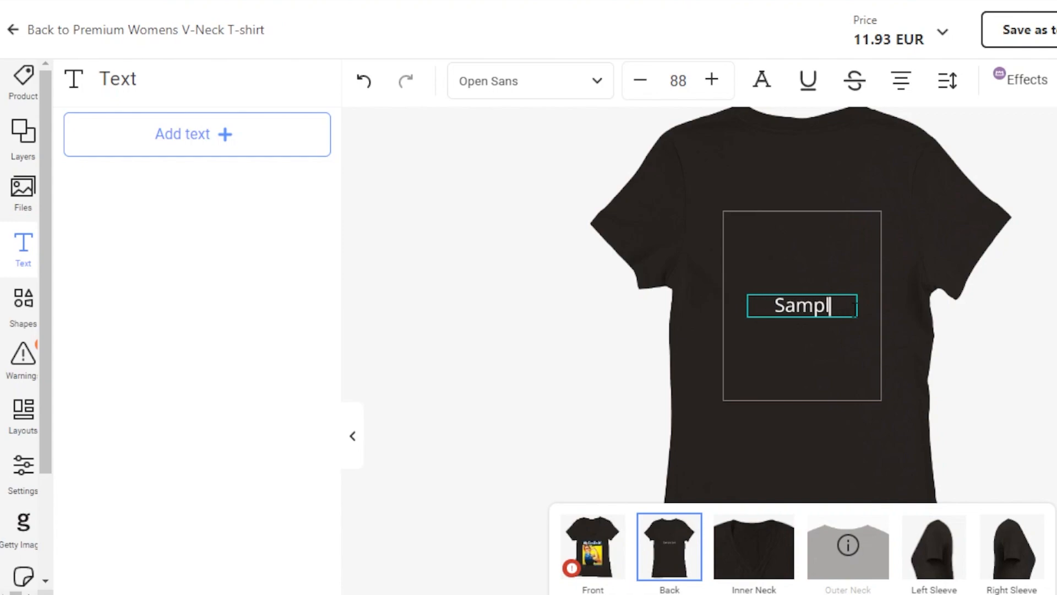
{"action": "type", "text": "we can do it"}
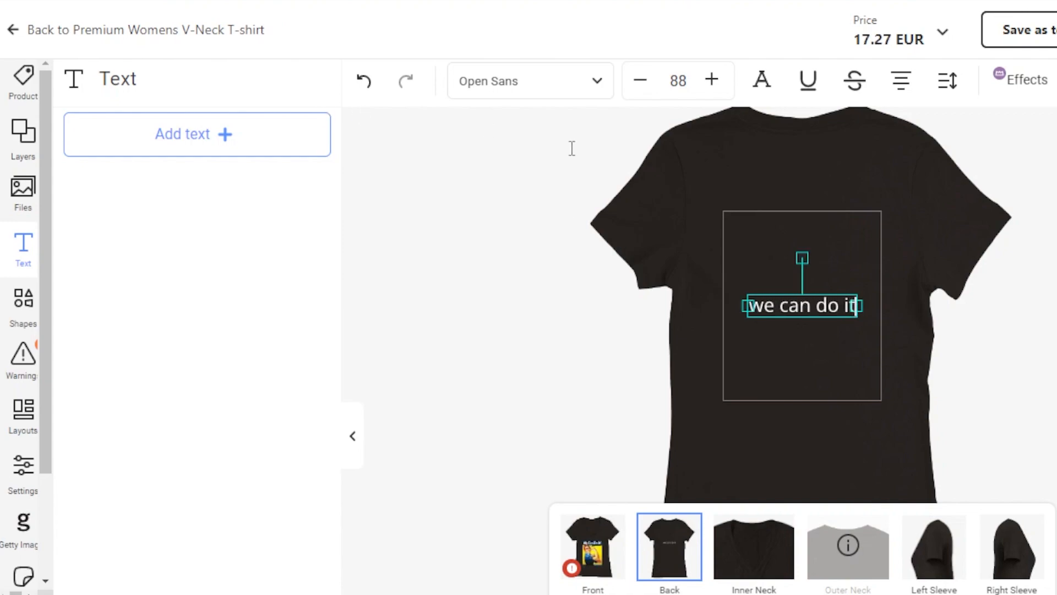
Look through the available fonts, keep Open Sans, and move the back text near the top of the print area
{"action": "left_click", "coordinate": [589, 79]}
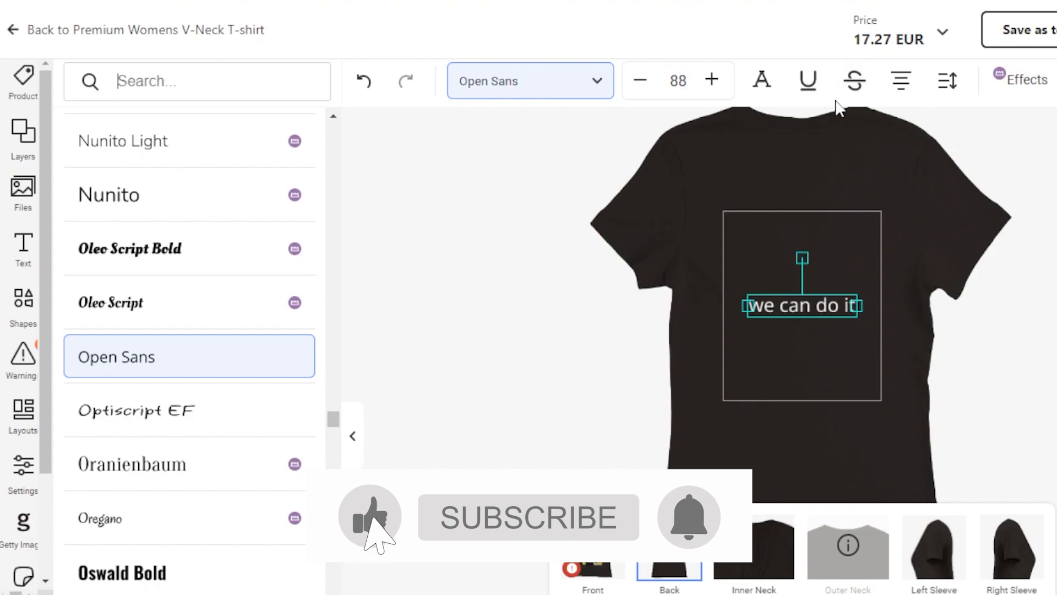
{"action": "left_click", "coordinate": [663, 288]}
{"action": "left_click_drag", "start_coordinate": [792, 304], "coordinate": [783, 238]}
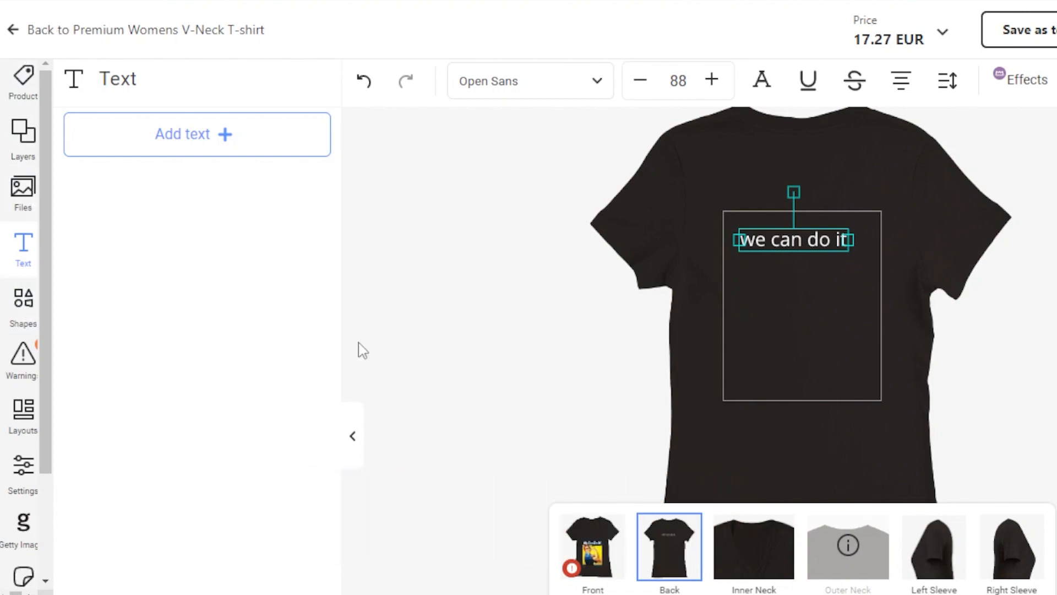
Return to the shirt front and review the available shapes and the design warnings
{"action": "left_click", "coordinate": [587, 591]}
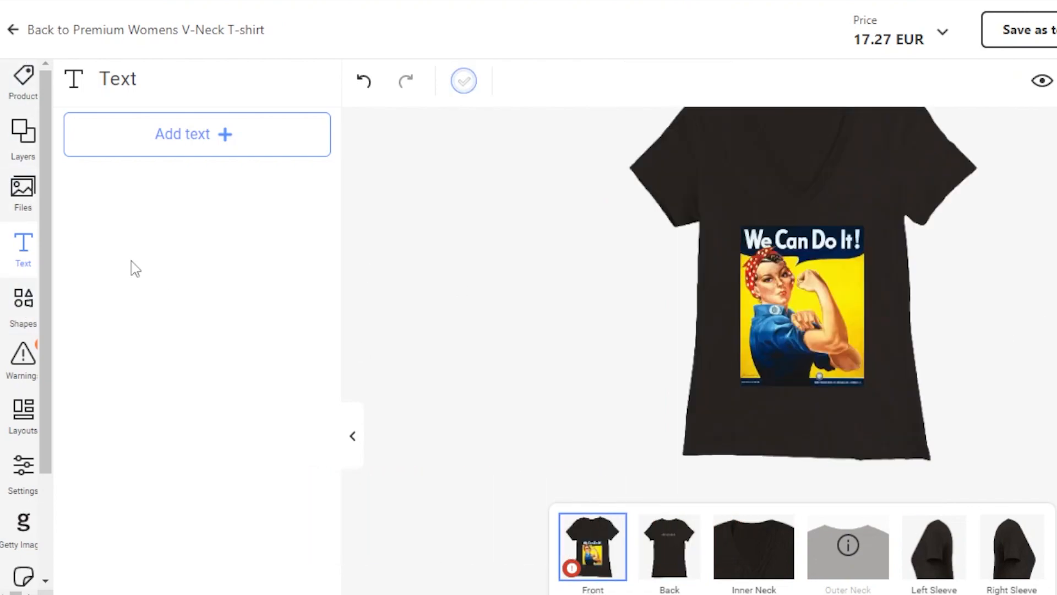
{"action": "left_click", "coordinate": [25, 304]}
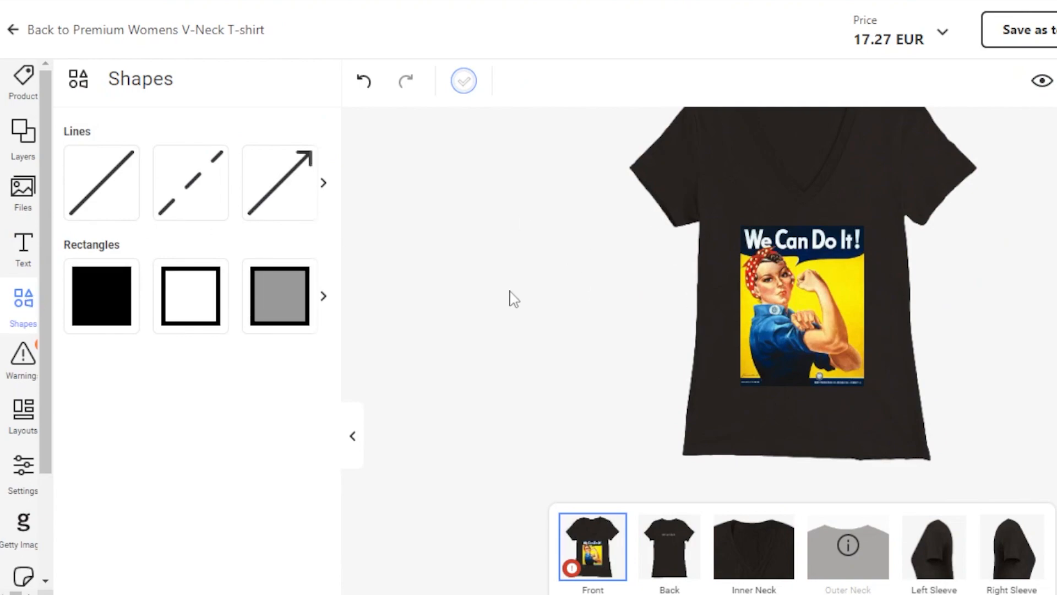
{"action": "left_click", "coordinate": [20, 354]}
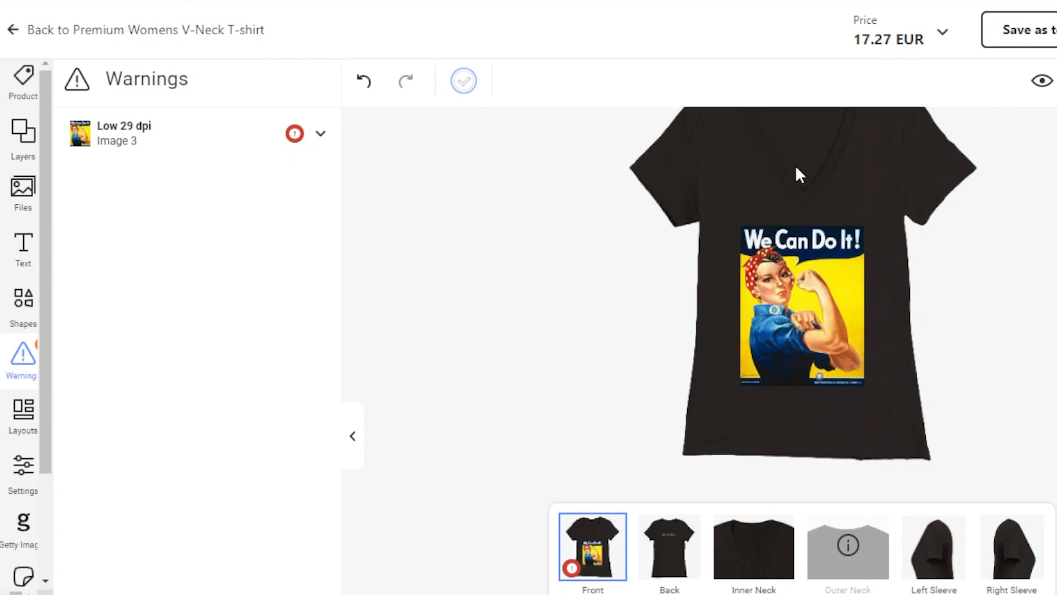
Shrink the poster image on the shirt front further and re-center it in the print area
{"action": "left_click", "coordinate": [821, 265]}
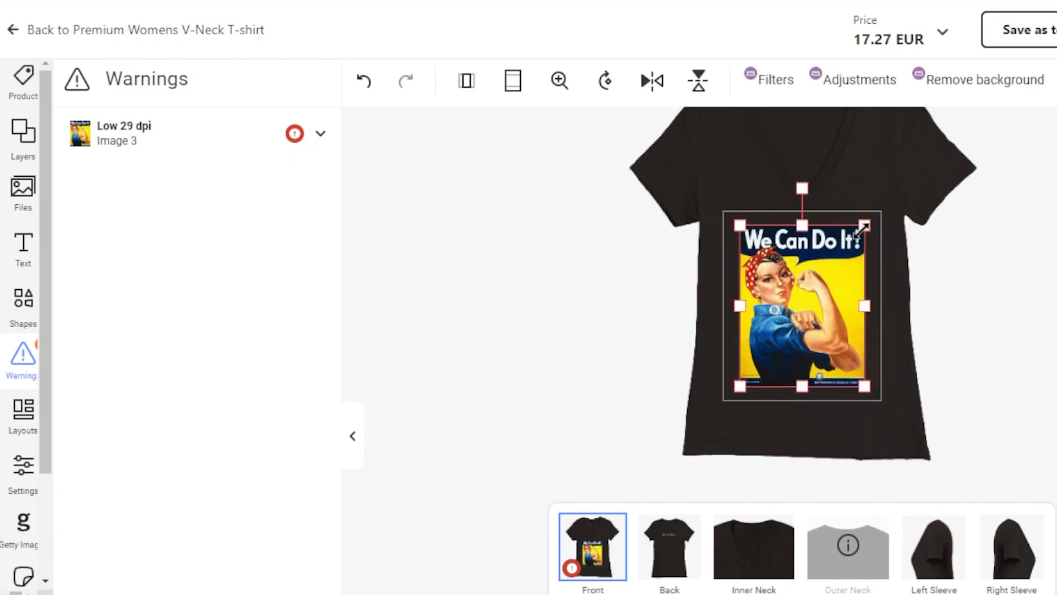
{"action": "left_click_drag", "start_coordinate": [863, 226], "coordinate": [838, 255]}
{"action": "left_click_drag", "start_coordinate": [804, 311], "coordinate": [818, 298]}
{"action": "left_click", "coordinate": [961, 321]}
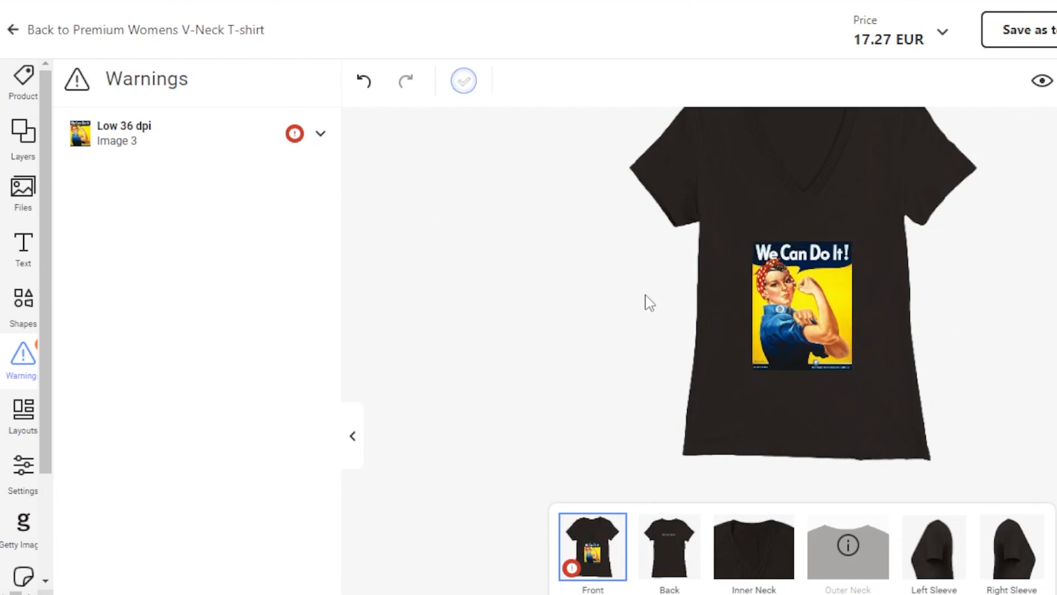
Browse the layouts and apply the four-image grid with a caption to the shirt front
{"action": "left_click", "coordinate": [26, 414]}
{"action": "left_click_drag", "start_coordinate": [338, 213], "coordinate": [330, 337]}
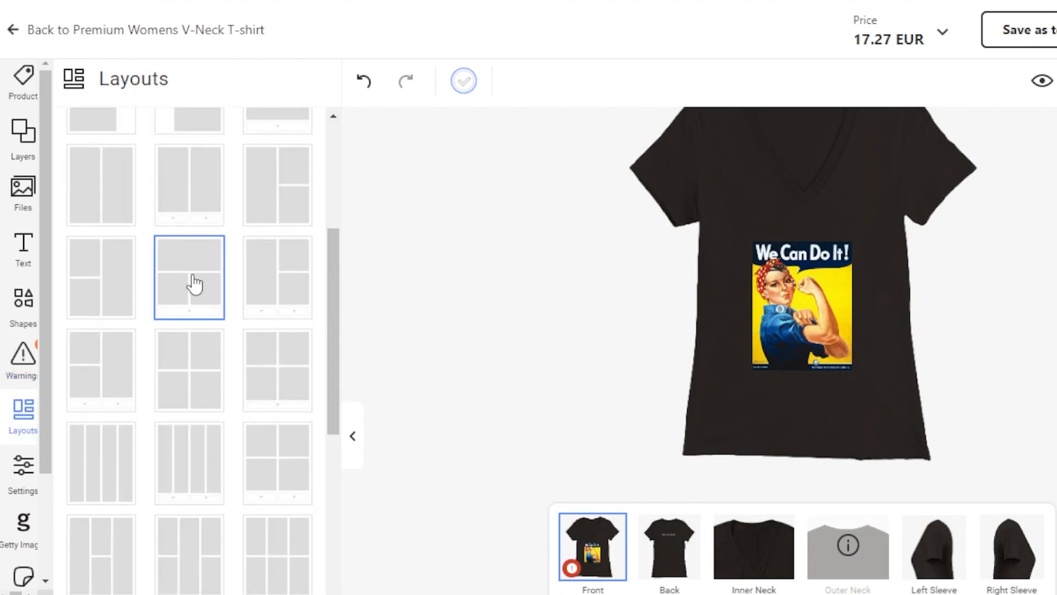
{"action": "left_click", "coordinate": [284, 380]}
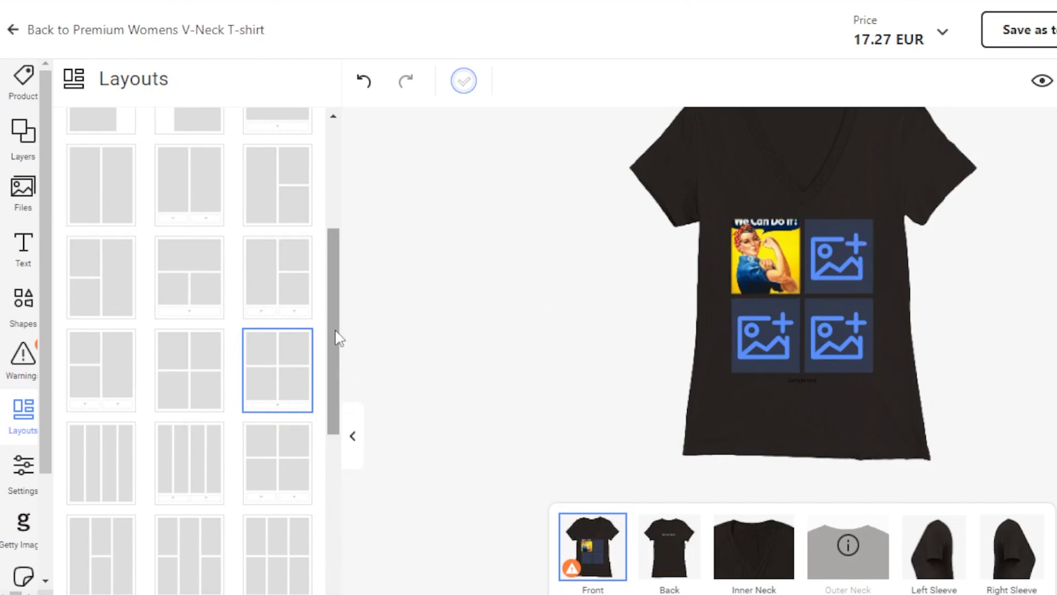
Apply the single full-area image layout to the shirt front and open the grid, guides and bleeds settings
{"action": "left_click_drag", "start_coordinate": [338, 337], "coordinate": [321, 160]}
{"action": "left_click", "coordinate": [112, 164]}
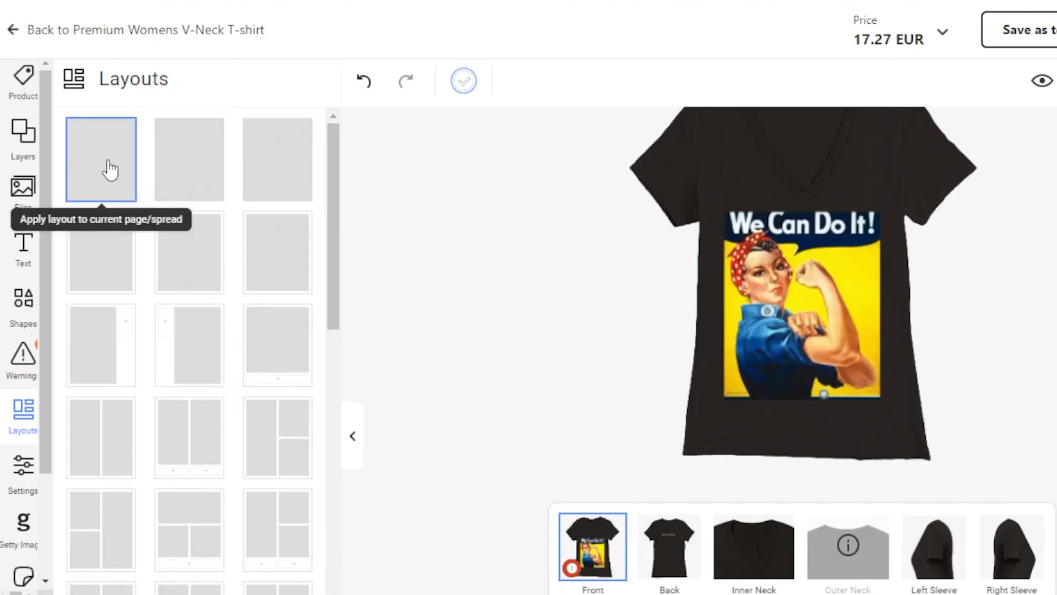
{"action": "left_click", "coordinate": [21, 464]}
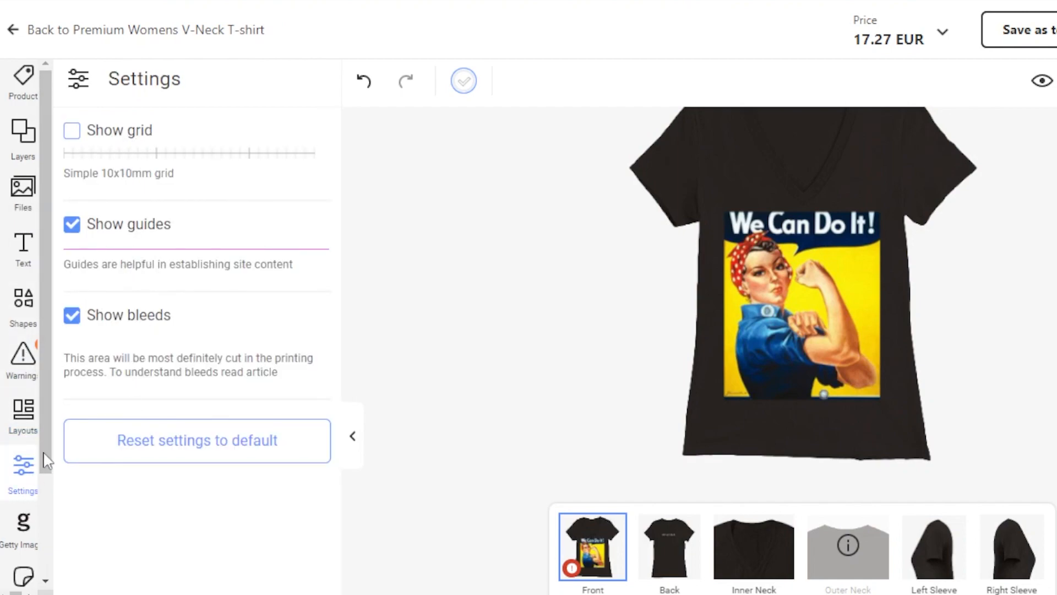
Look at the Getty Images library and open the Graphics library for the shirt design
{"action": "scroll", "coordinate": [24, 440], "scroll_direction": "down", "scroll_amount": 3}
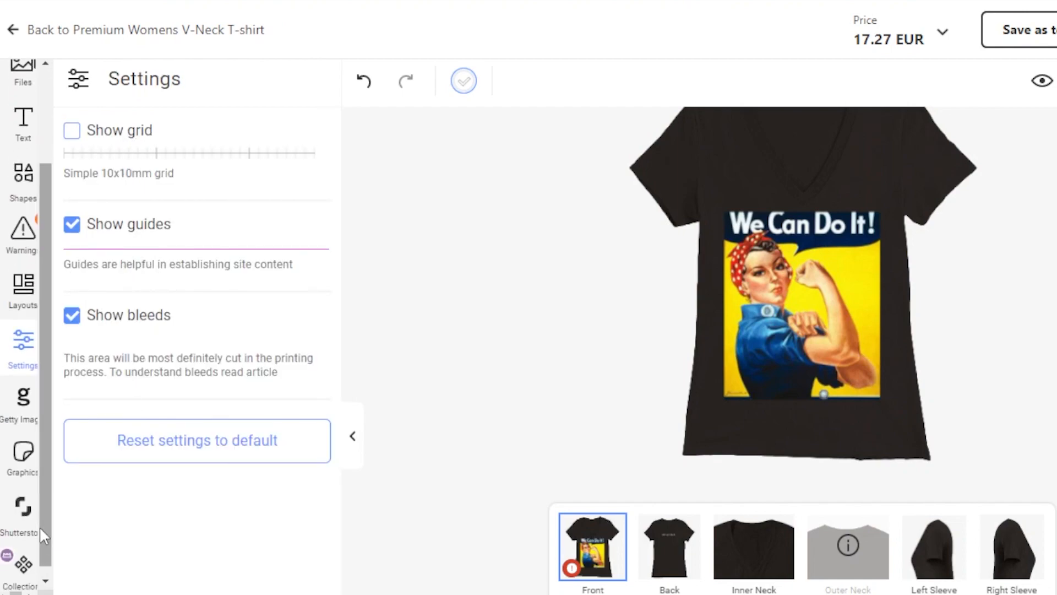
{"action": "left_click", "coordinate": [23, 411]}
{"action": "scroll", "coordinate": [36, 402], "scroll_direction": "down", "scroll_amount": 1}
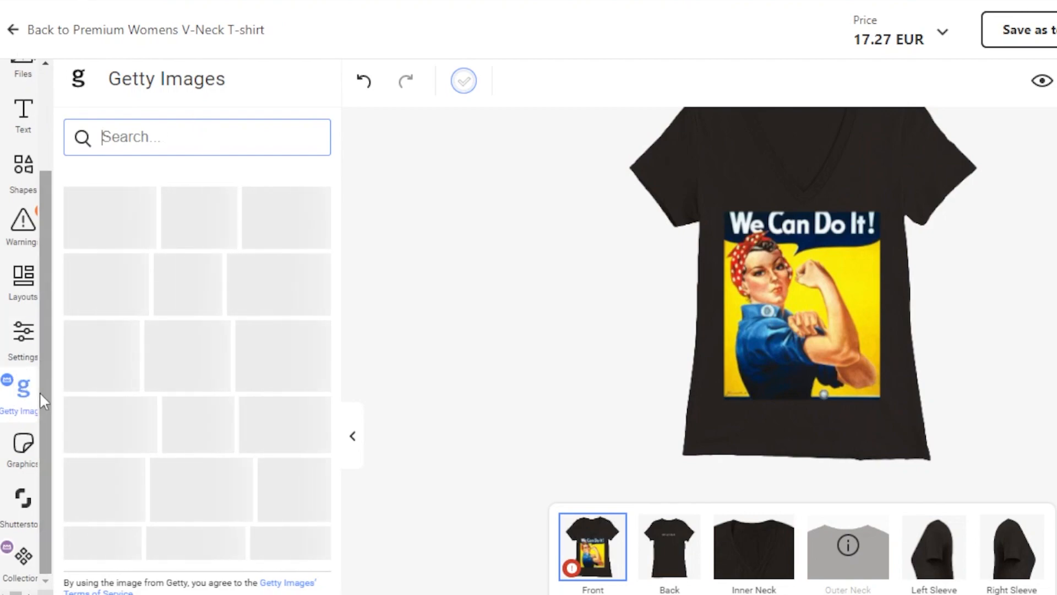
{"action": "left_click", "coordinate": [31, 457]}
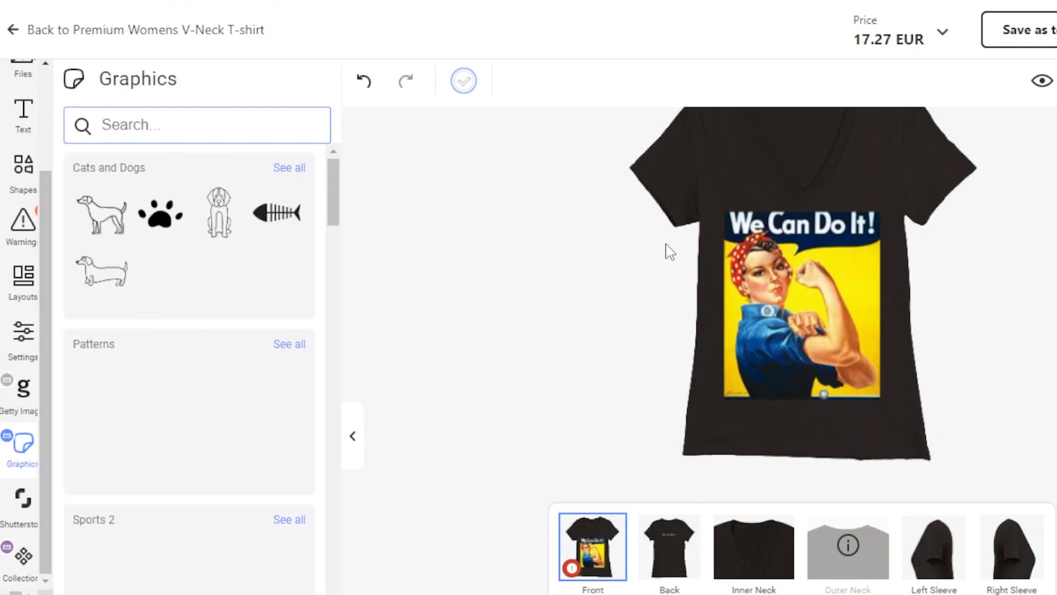
Delete the poster image from the shirt front and fill the frame with the striped graphic from the Patterns collection
{"action": "left_click", "coordinate": [775, 278]}
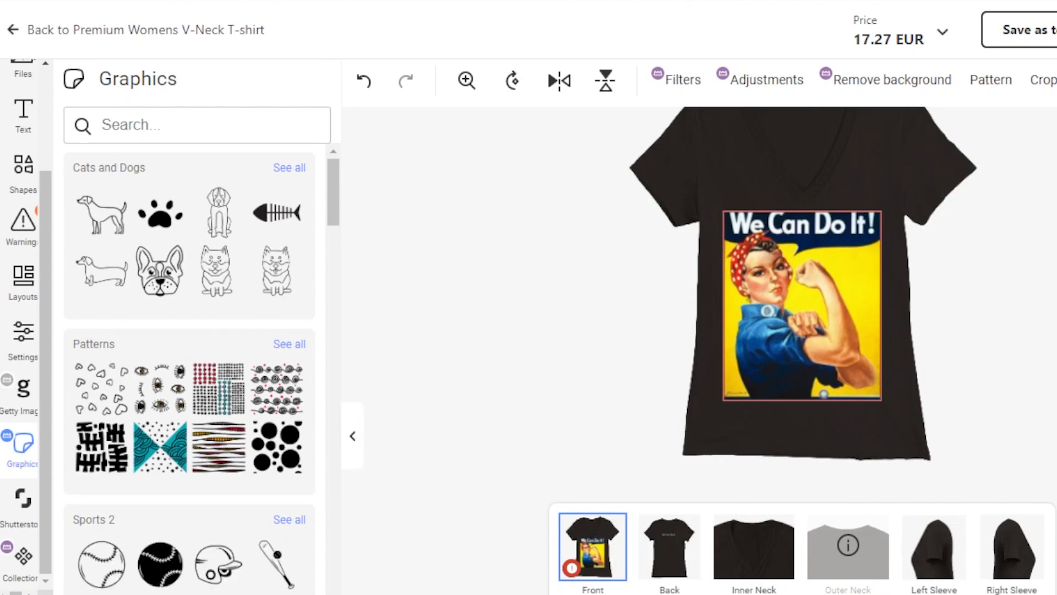
{"action": "key", "text": "Delete"}
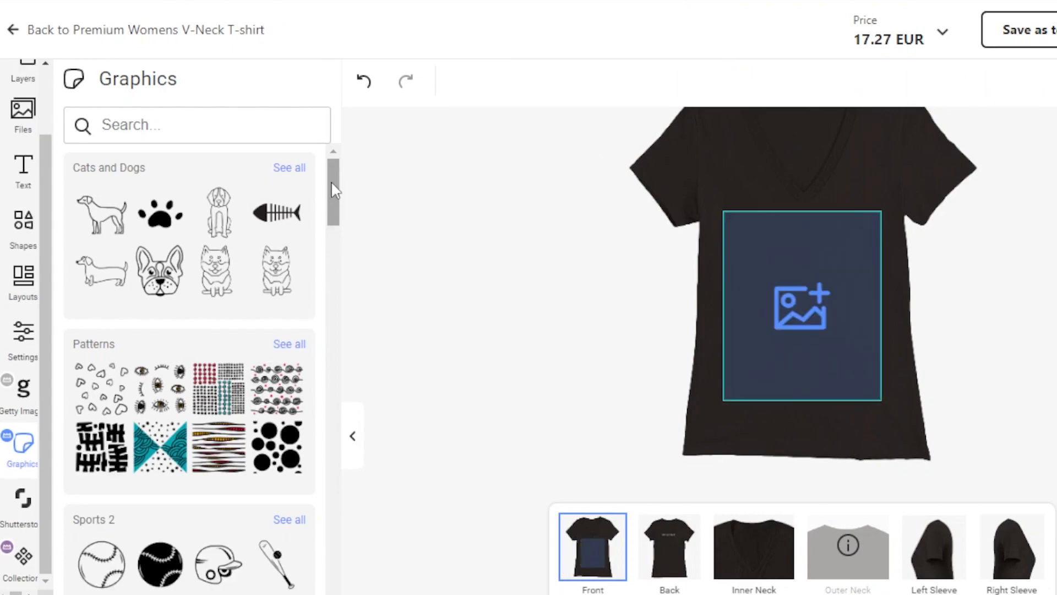
{"action": "scroll", "coordinate": [333, 195], "scroll_direction": "down", "scroll_amount": 5}
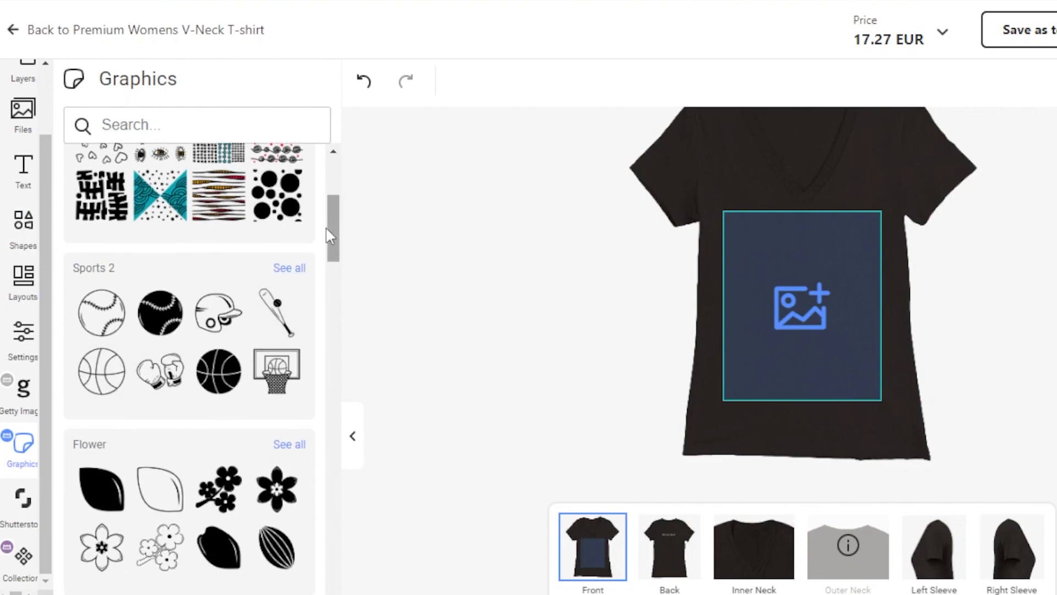
{"action": "left_click", "coordinate": [218, 199]}
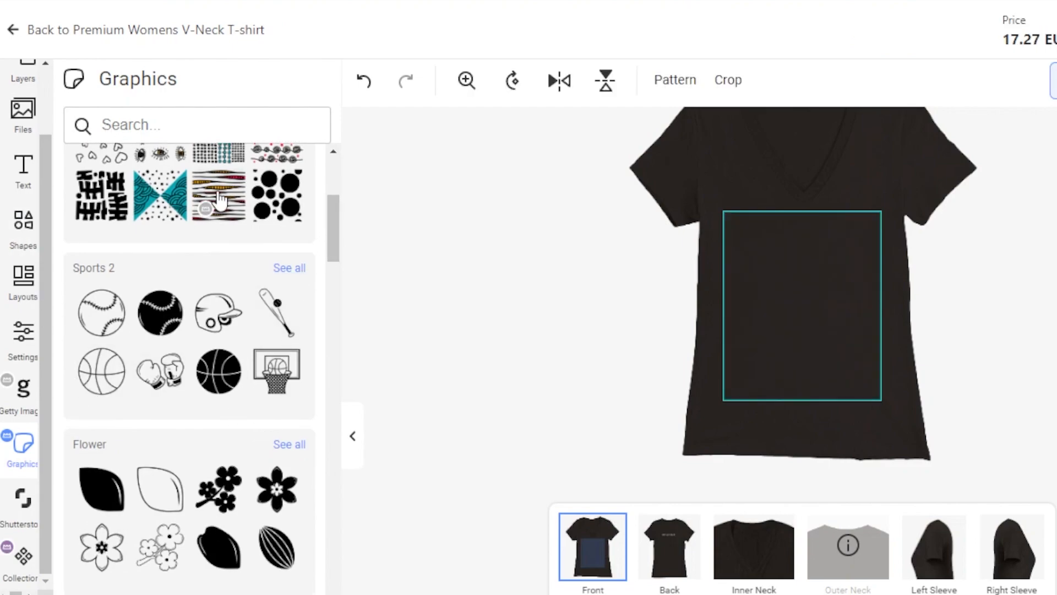
Replace the striped pattern on the shirt front with the croissant graphic from the Pastry collection
{"action": "left_click_drag", "start_coordinate": [333, 241], "coordinate": [337, 359]}
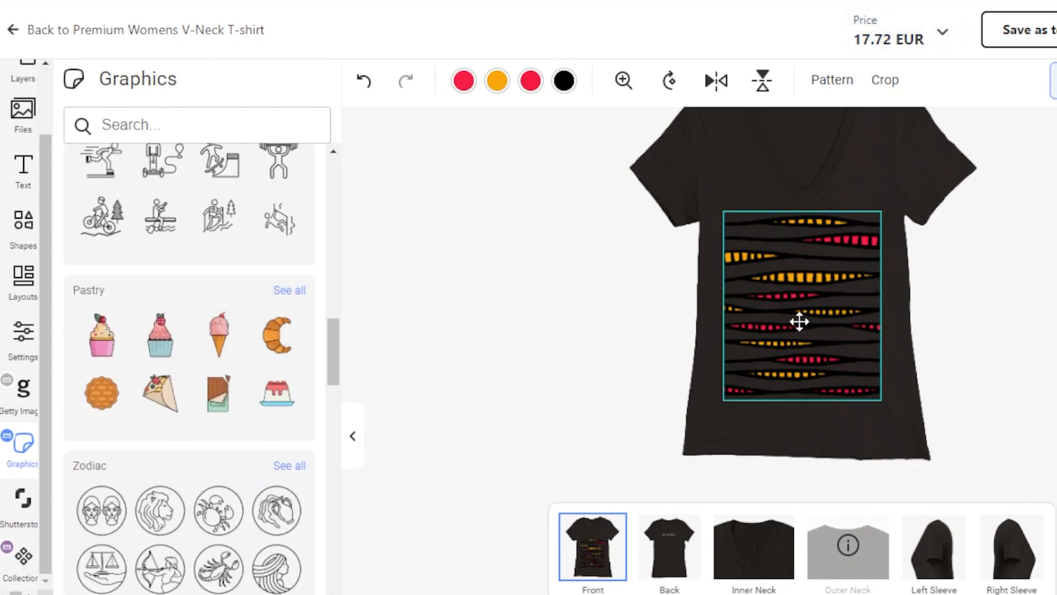
{"action": "key", "text": "Delete"}
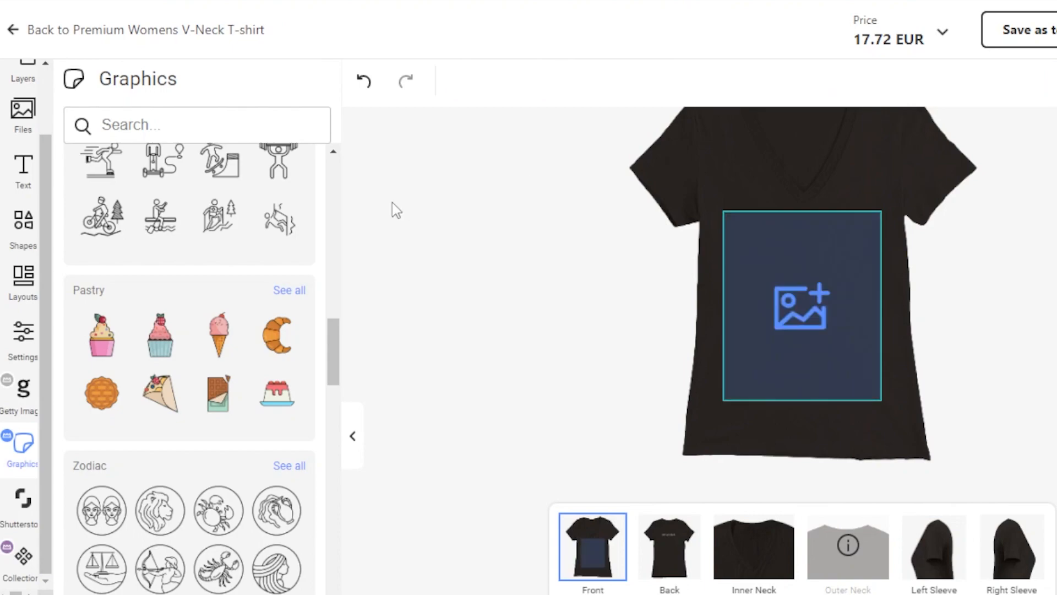
{"action": "left_click", "coordinate": [273, 342]}
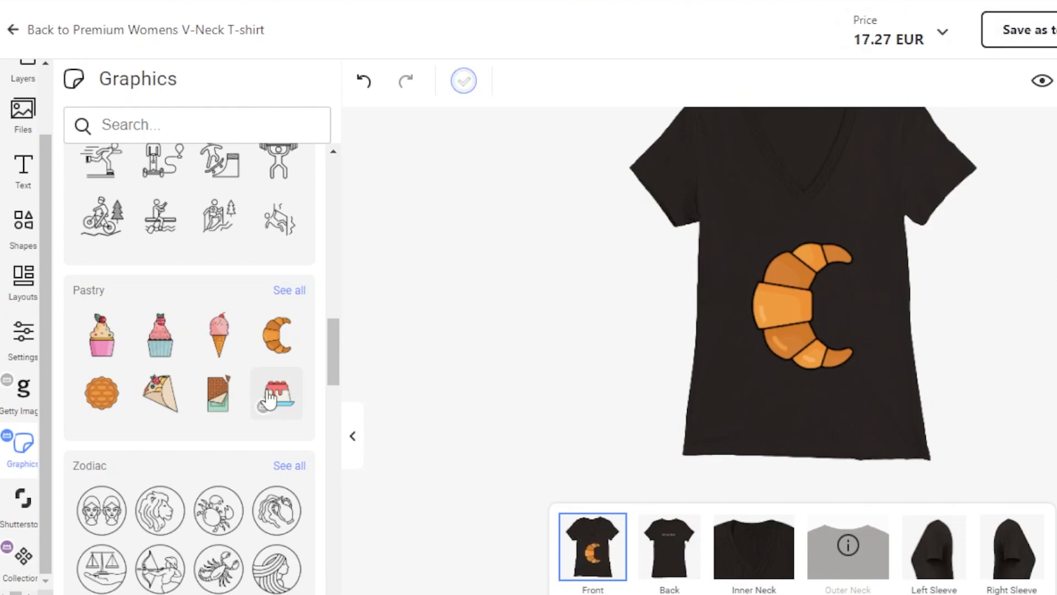
Replace the croissant on the shirt front with the pink and purple double heart from the Heart collection
{"action": "left_click_drag", "start_coordinate": [333, 374], "coordinate": [337, 437]}
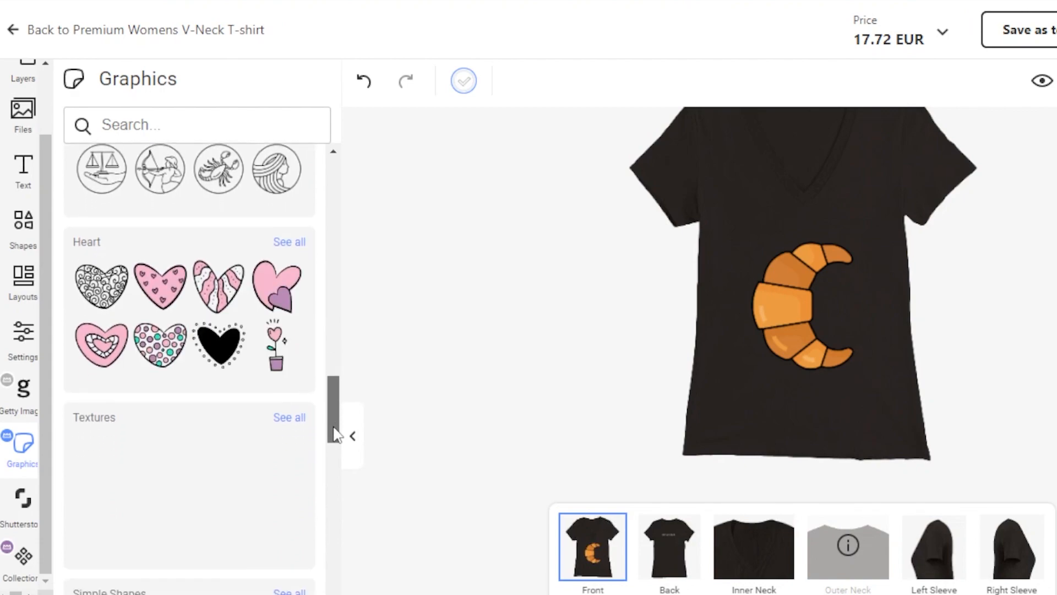
{"action": "left_click", "coordinate": [809, 323]}
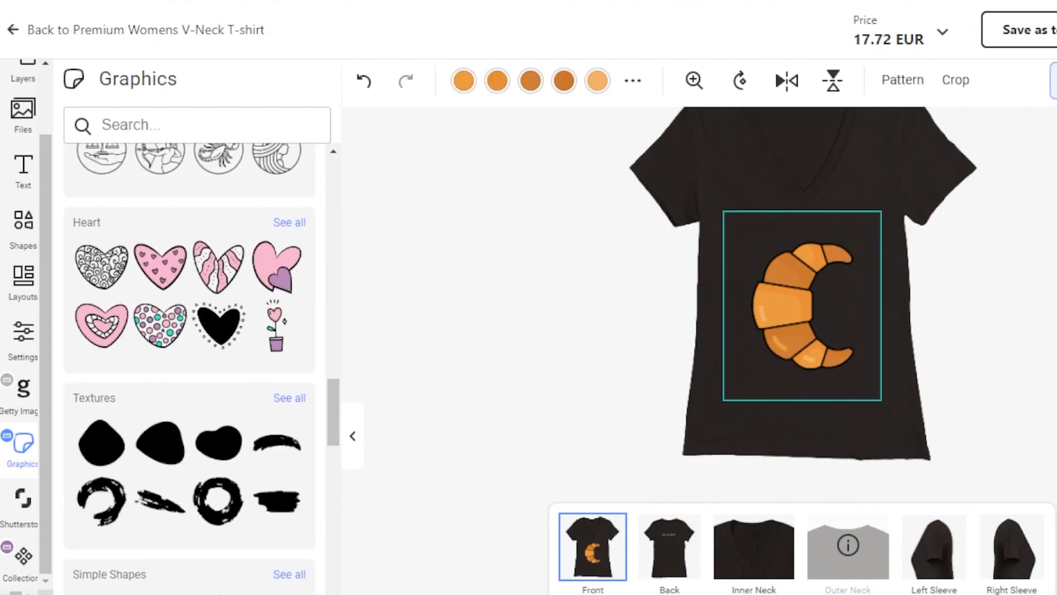
{"action": "key", "text": "Delete"}
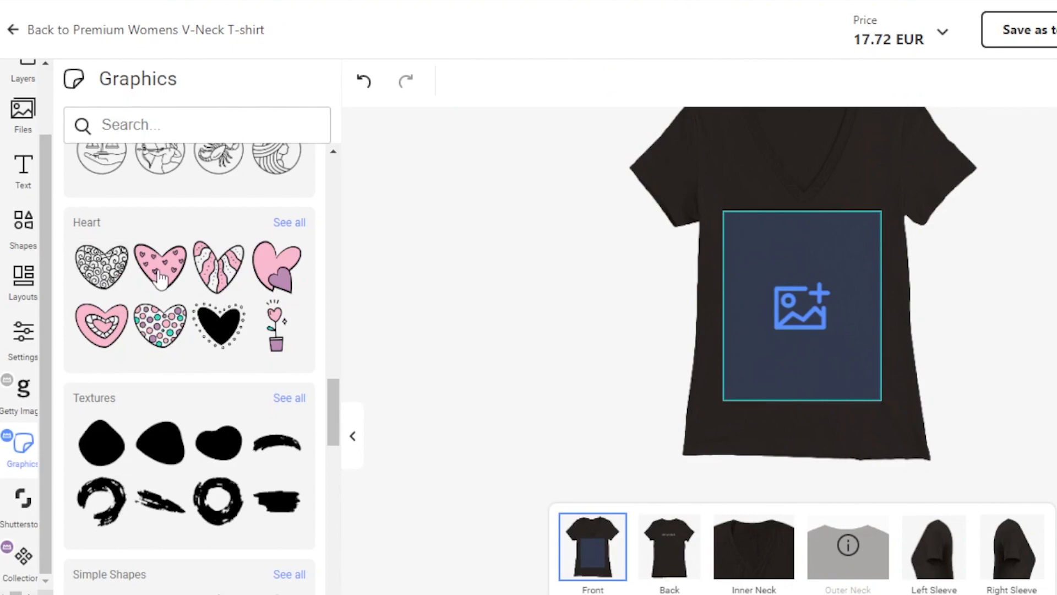
{"action": "left_click", "coordinate": [287, 259]}
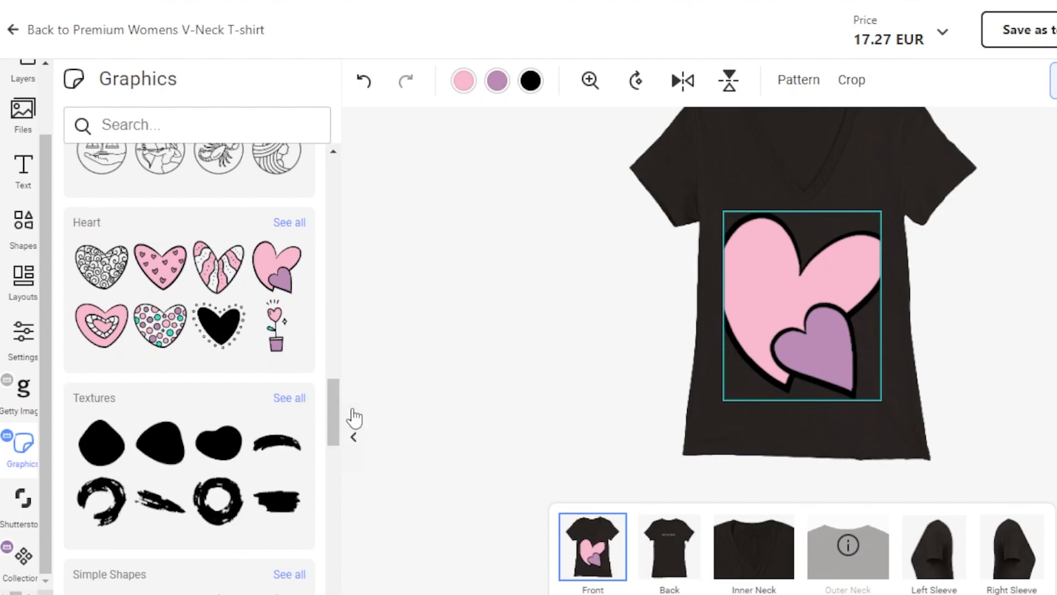
Replace the heart graphic with the Summer collection's watermelon, and swap that for the green leaf graphic on a yellow background
{"action": "left_click_drag", "start_coordinate": [333, 413], "coordinate": [327, 540]}
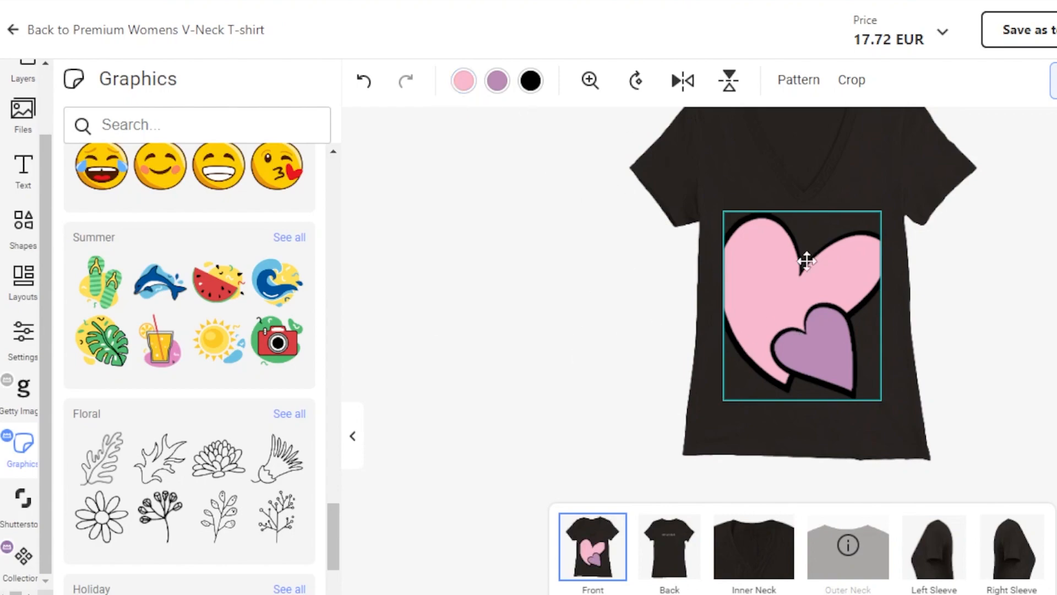
{"action": "key", "text": "Delete"}
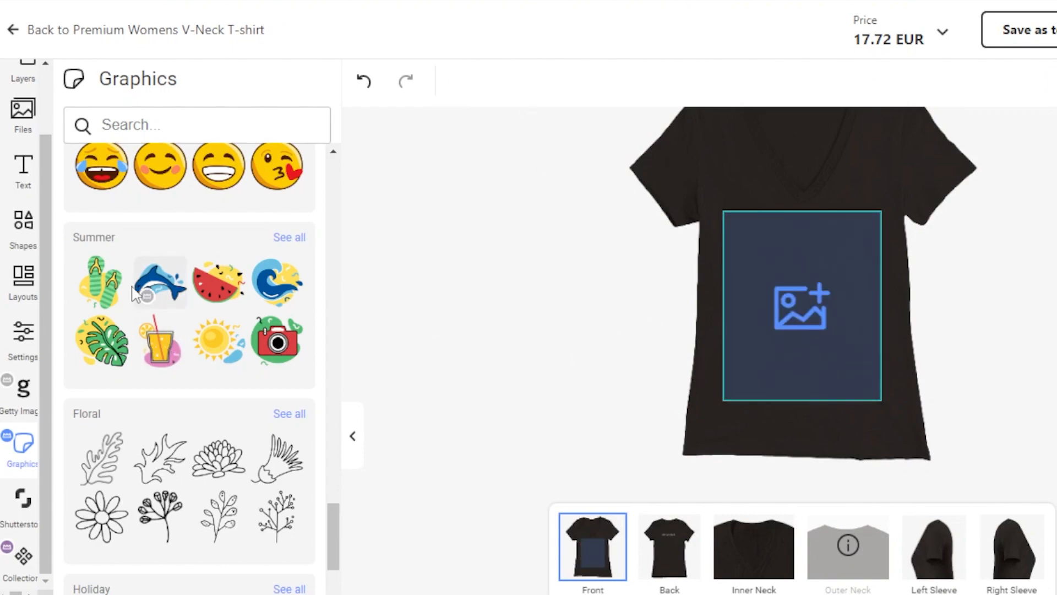
{"action": "left_click", "coordinate": [223, 300]}
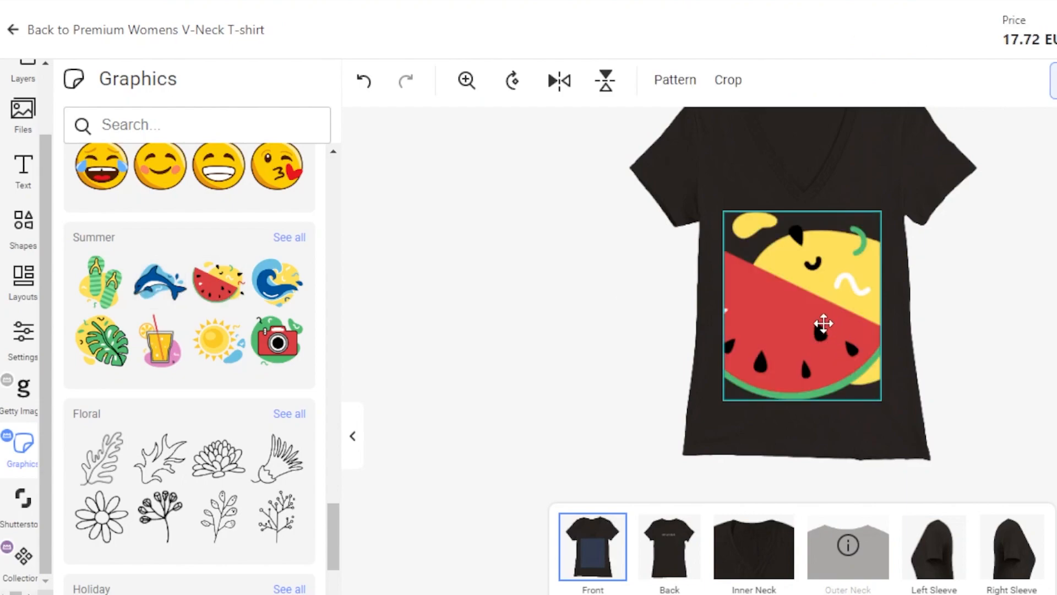
{"action": "left_click", "coordinate": [102, 340]}
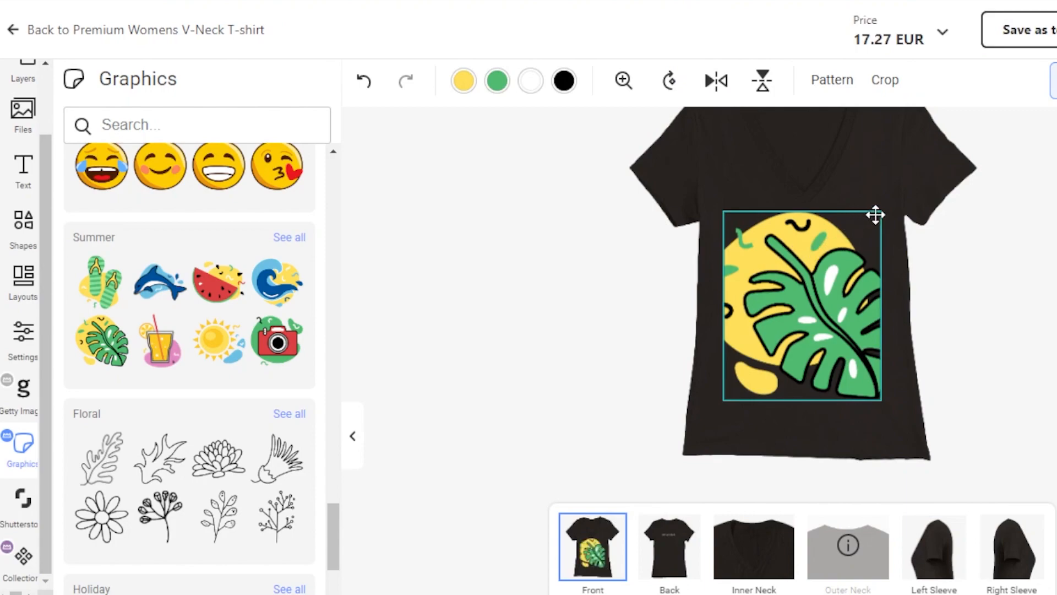
{"action": "left_click", "coordinate": [993, 300]}
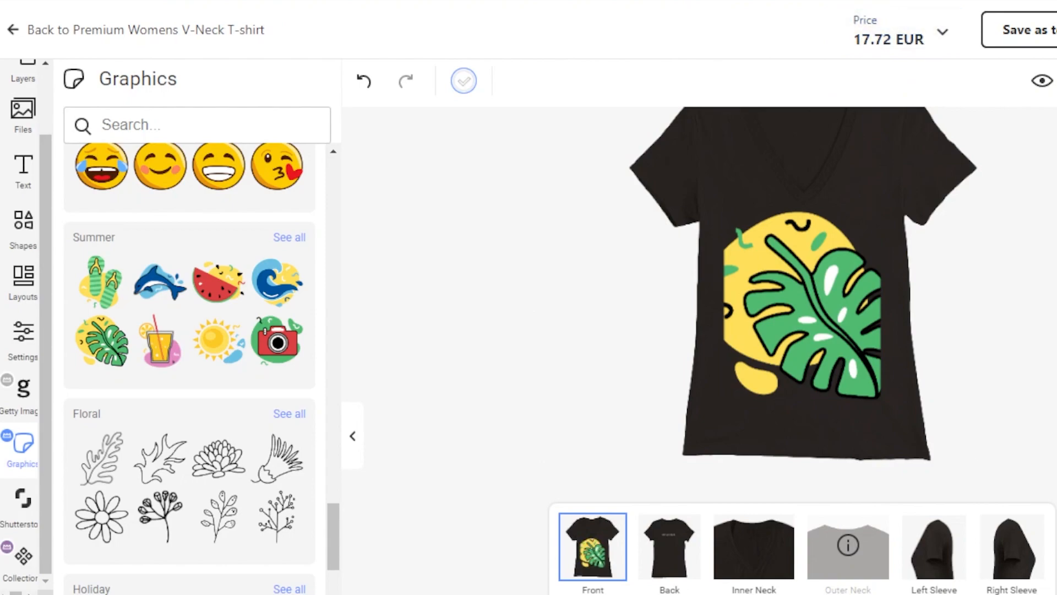
Preview the designed shirt and examine its price breakdown, including the total excluding tax
{"action": "left_click", "coordinate": [1056, 79]}
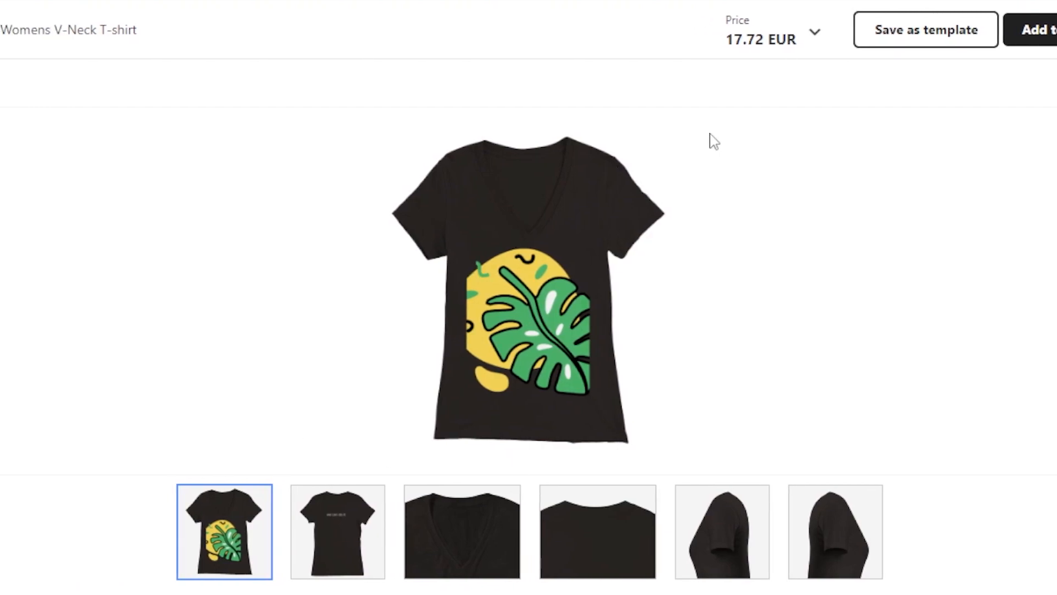
{"action": "left_click", "coordinate": [801, 38]}
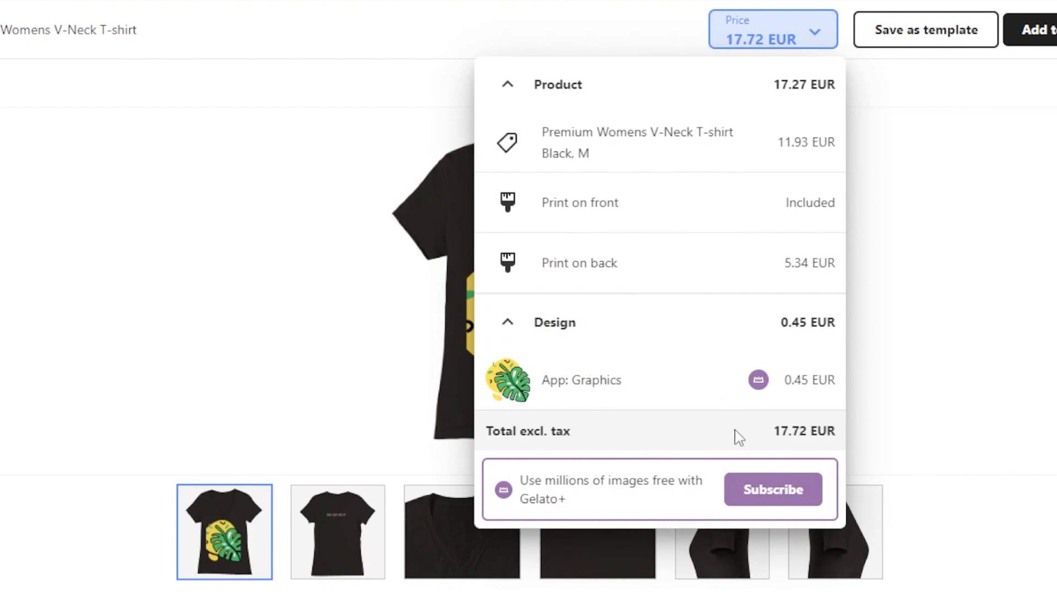
{"action": "left_click_drag", "start_coordinate": [776, 433], "coordinate": [834, 430]}
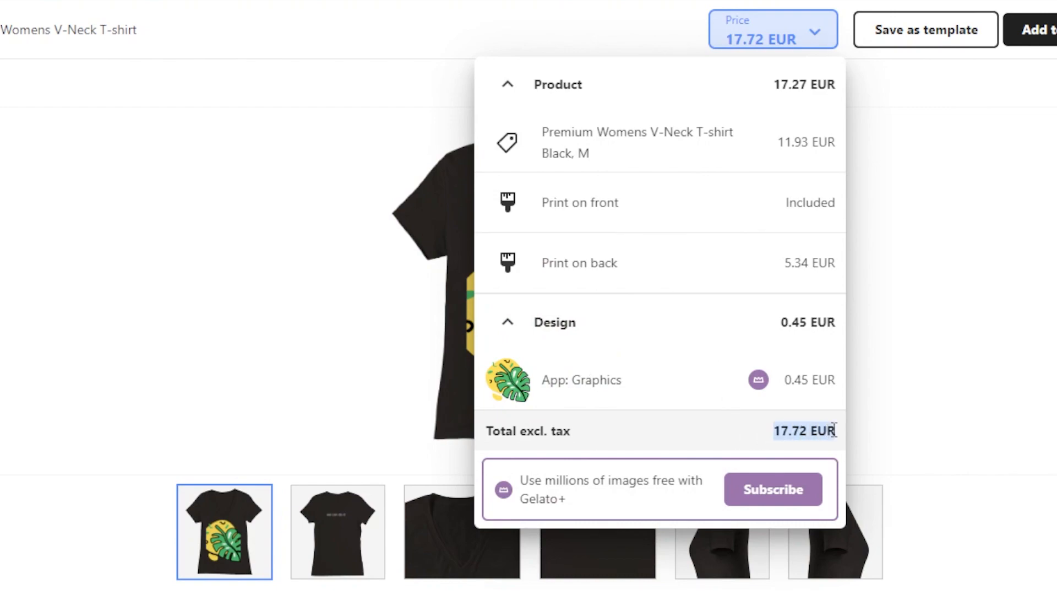
{"action": "left_click", "coordinate": [835, 430]}
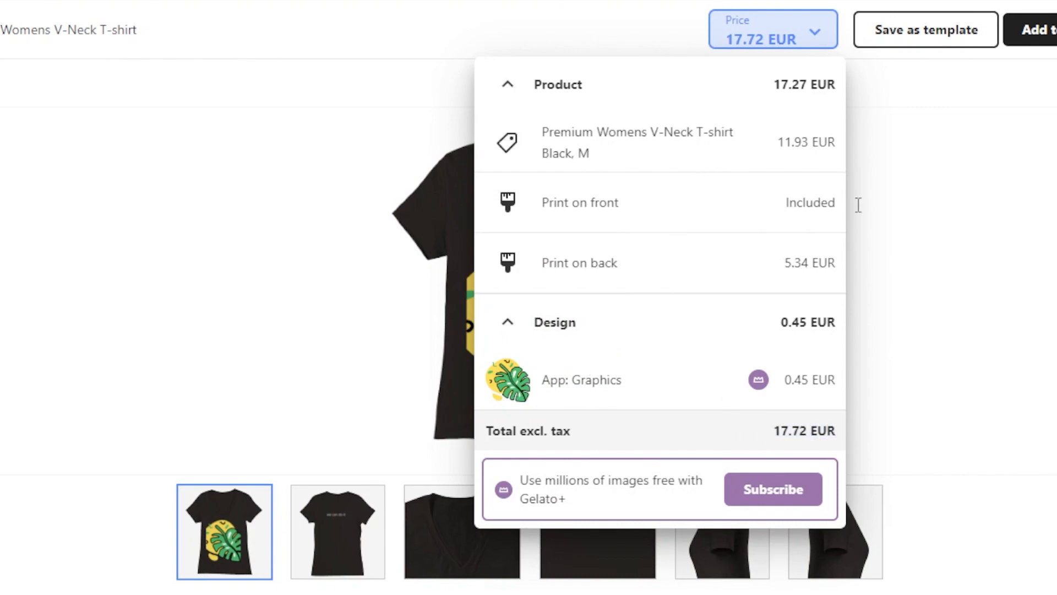
{"action": "left_click", "coordinate": [956, 220]}
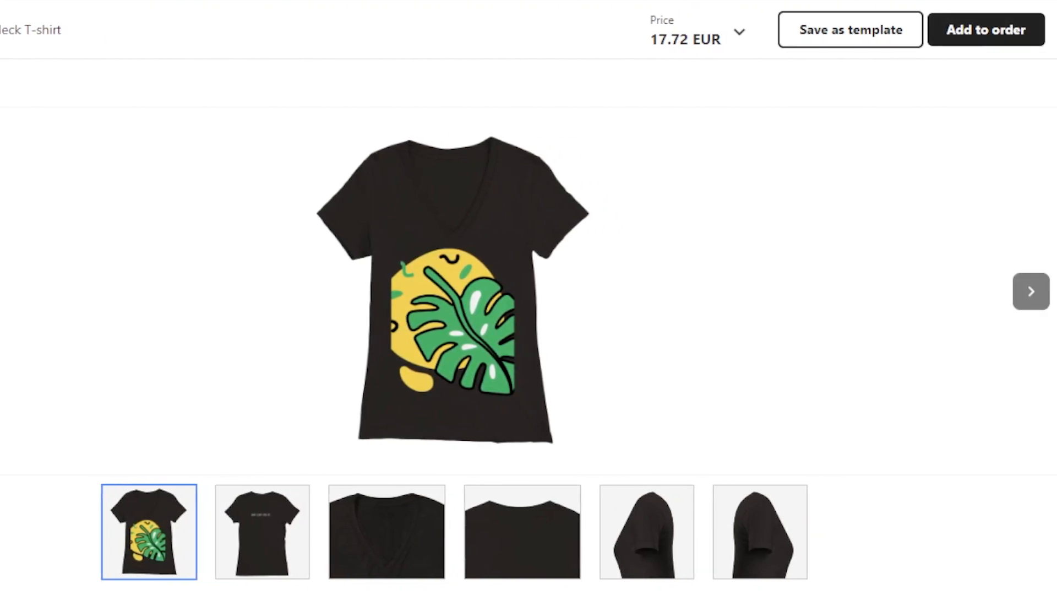
Quit the T-shirt design without saving and open the Stores page
{"action": "left_click", "coordinate": [1, 29]}
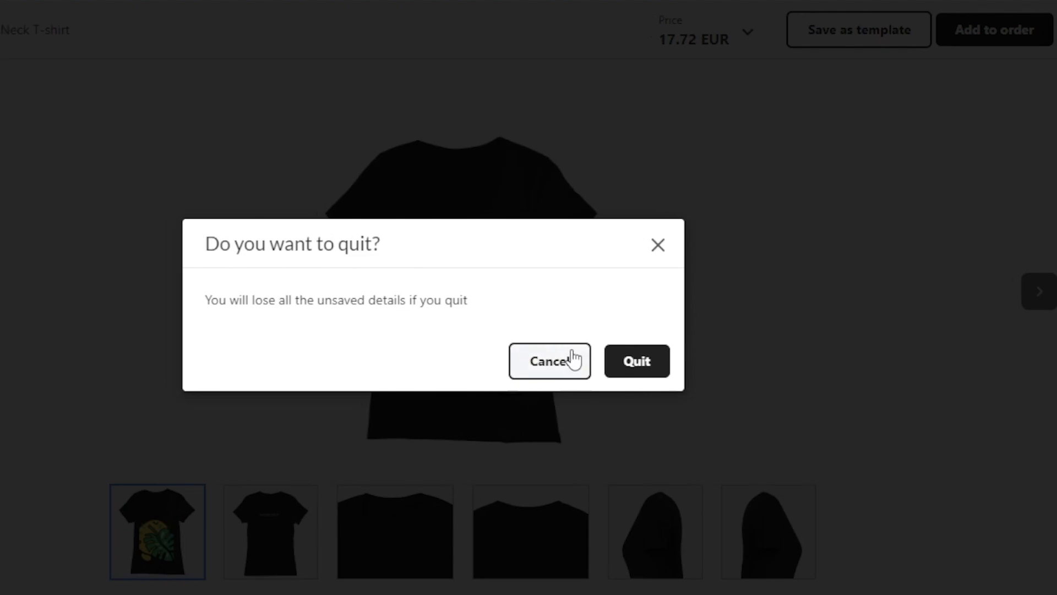
{"action": "left_click", "coordinate": [736, 362]}
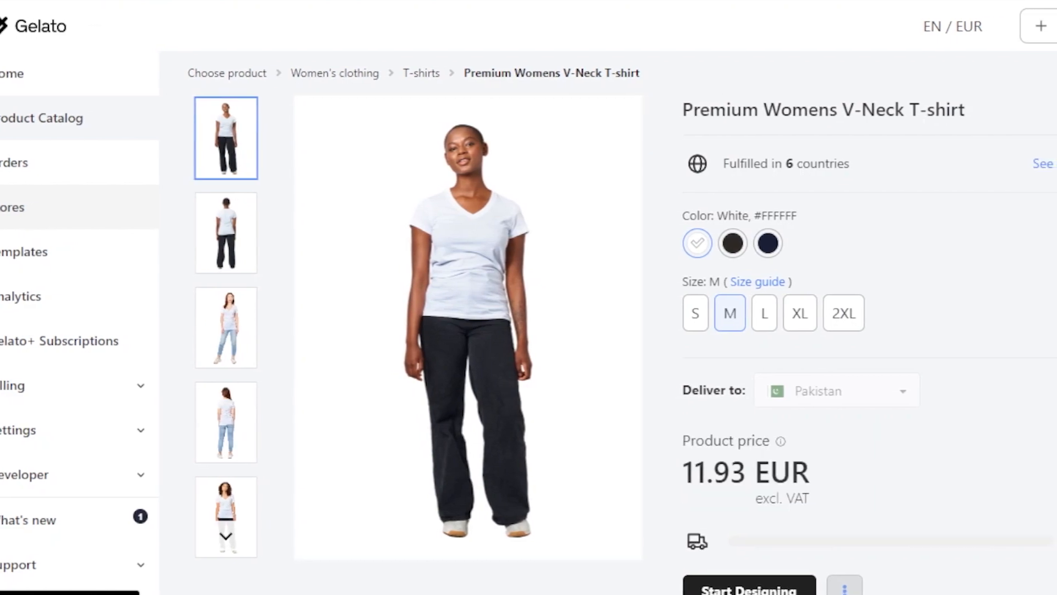
{"action": "left_click", "coordinate": [5, 217]}
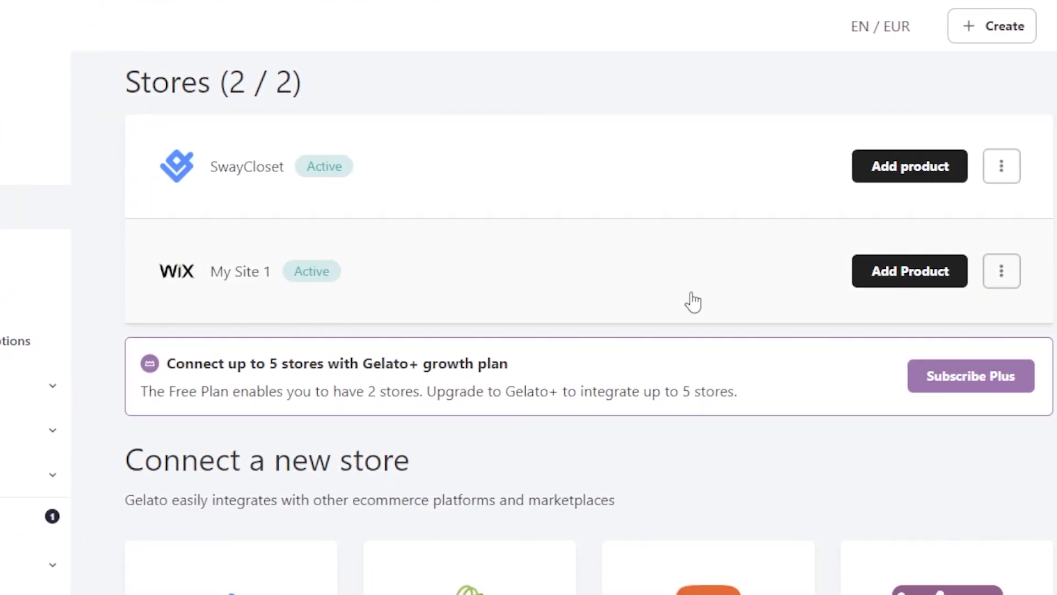
Review the connected stores and the ecommerce platforms and marketplaces available for connecting a new store
{"action": "scroll", "coordinate": [589, 330], "scroll_direction": "down", "scroll_amount": 10}
{"action": "scroll", "coordinate": [589, 330], "scroll_direction": "up", "scroll_amount": 10}
{"action": "scroll", "coordinate": [590, 323], "scroll_direction": "down", "scroll_amount": 10}
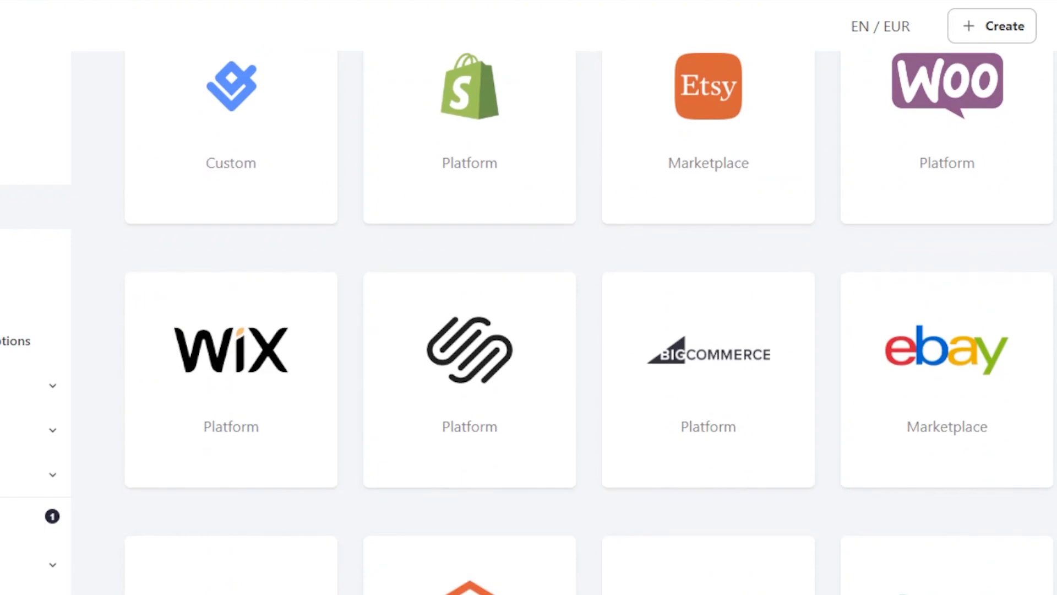
{"action": "scroll", "coordinate": [589, 323], "scroll_direction": "down", "scroll_amount": 6}
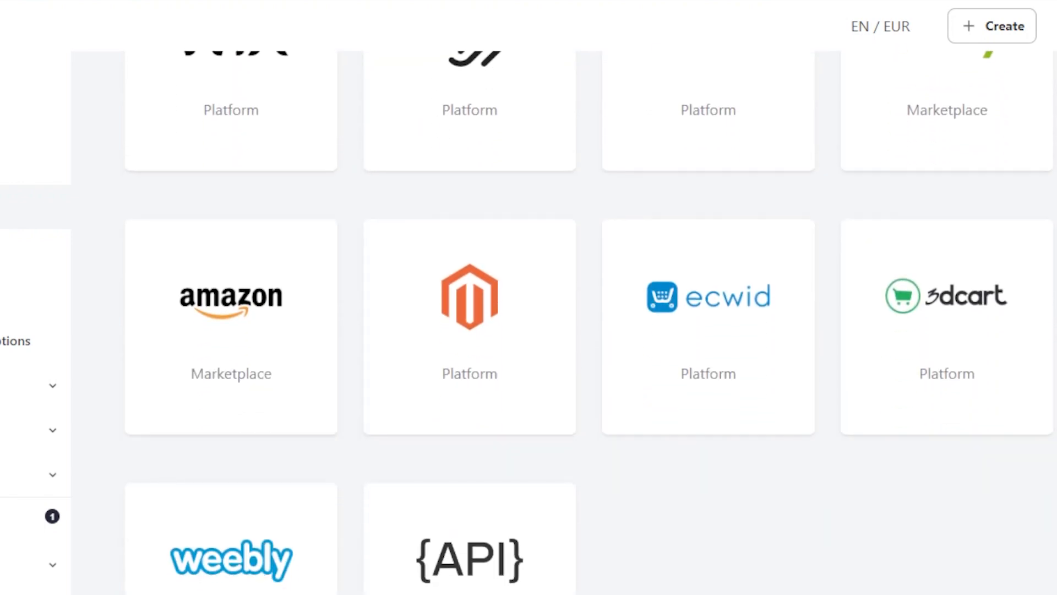
{"action": "scroll", "coordinate": [589, 323], "scroll_direction": "down", "scroll_amount": 4}
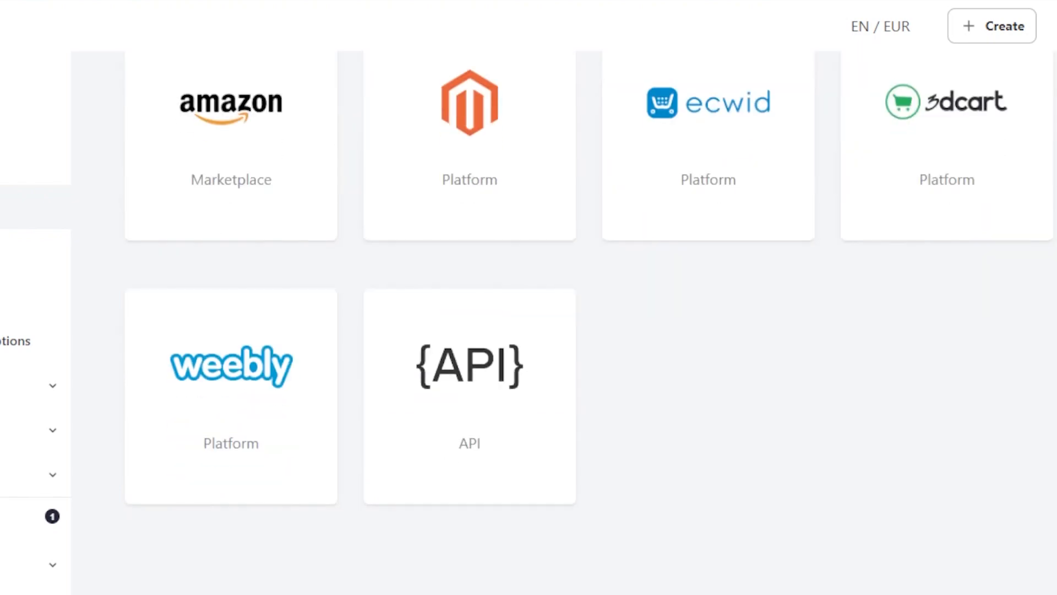
{"action": "scroll", "coordinate": [589, 322], "scroll_direction": "up", "scroll_amount": 14}
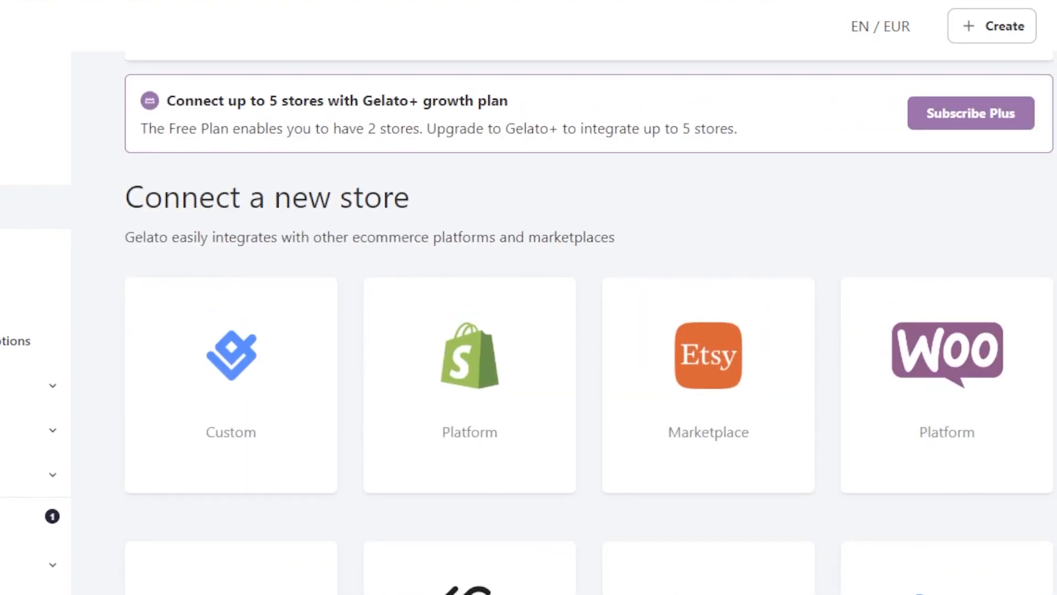
{"action": "scroll", "coordinate": [589, 322], "scroll_direction": "up", "scroll_amount": 5}
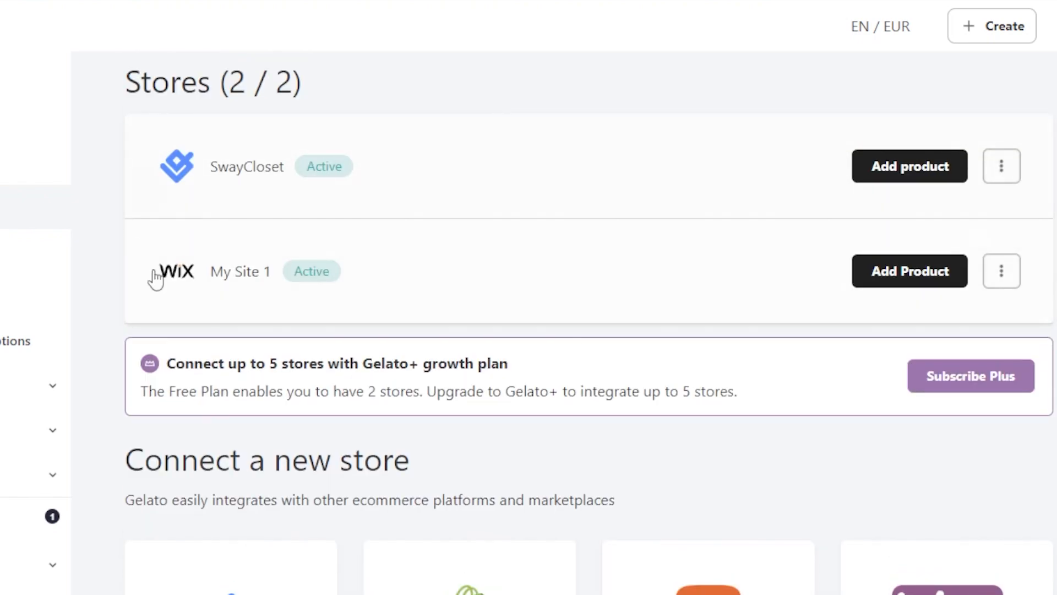
{"action": "scroll", "coordinate": [589, 323], "scroll_direction": "down", "scroll_amount": 14}
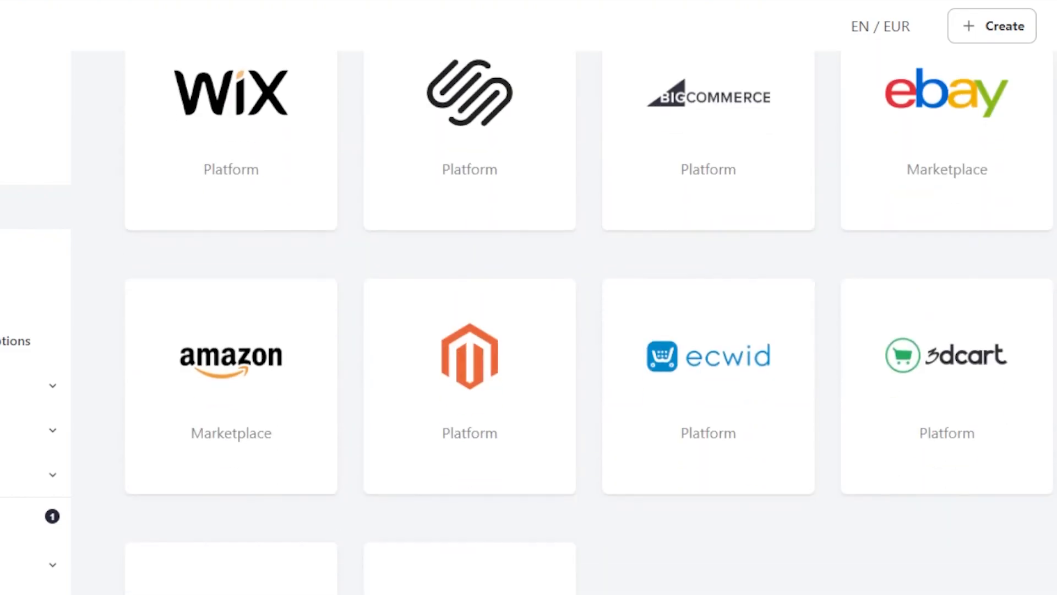
{"action": "scroll", "coordinate": [589, 322], "scroll_direction": "up", "scroll_amount": 6}
{"action": "scroll", "coordinate": [590, 323], "scroll_direction": "down", "scroll_amount": 5}
{"action": "scroll", "coordinate": [589, 322], "scroll_direction": "up", "scroll_amount": 10}
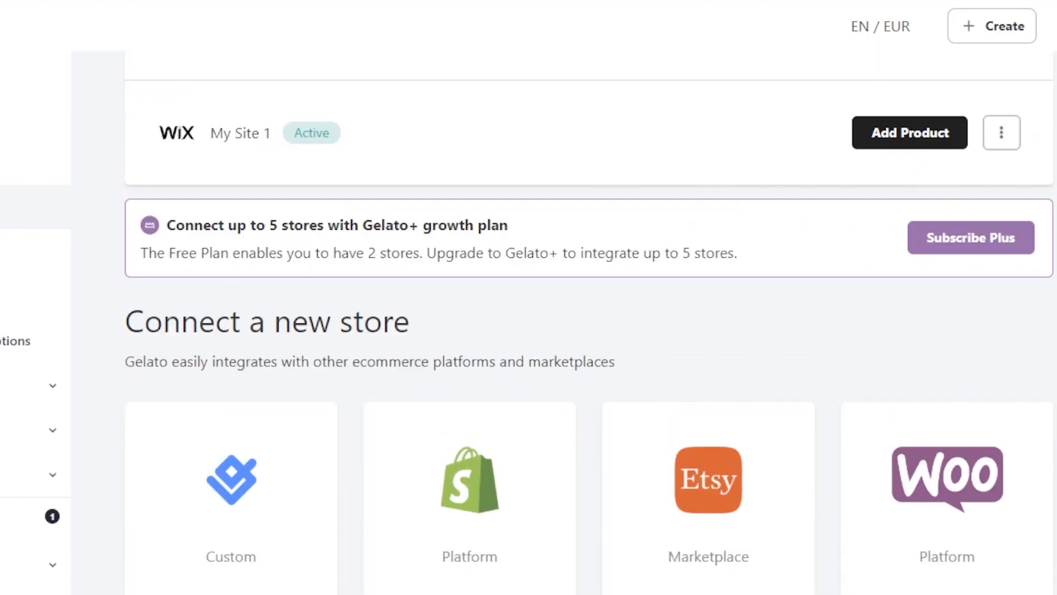
{"action": "scroll", "coordinate": [589, 323], "scroll_direction": "down", "scroll_amount": 5}
{"action": "scroll", "coordinate": [589, 323], "scroll_direction": "up", "scroll_amount": 1}
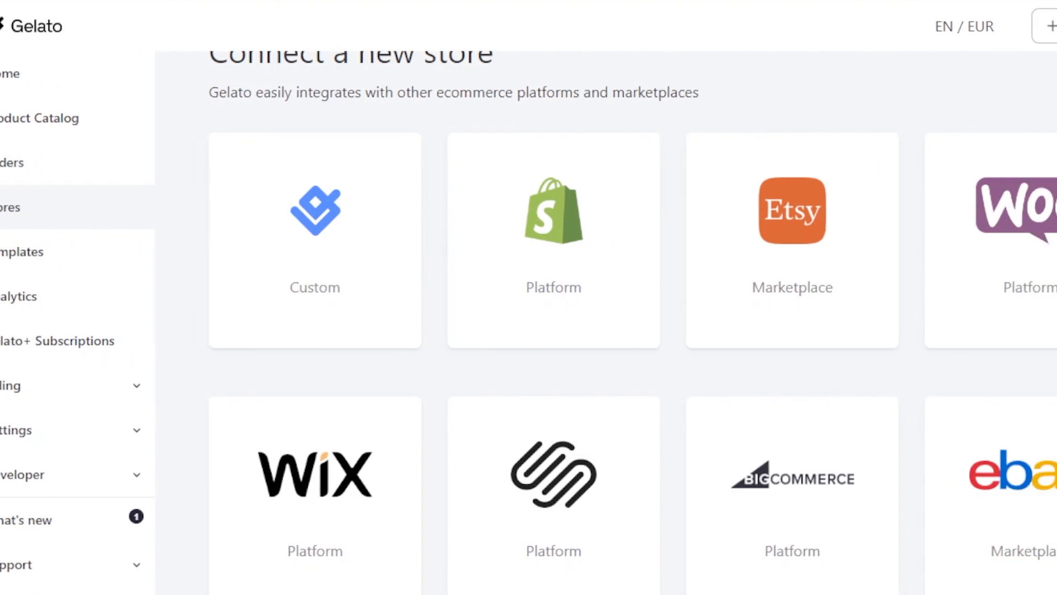
Review the connected stores and new store options, and open the SwayCloset store's product list
{"action": "scroll", "coordinate": [636, 322], "scroll_direction": "up", "scroll_amount": 4}
{"action": "scroll", "coordinate": [726, 107], "scroll_direction": "down", "scroll_amount": 3}
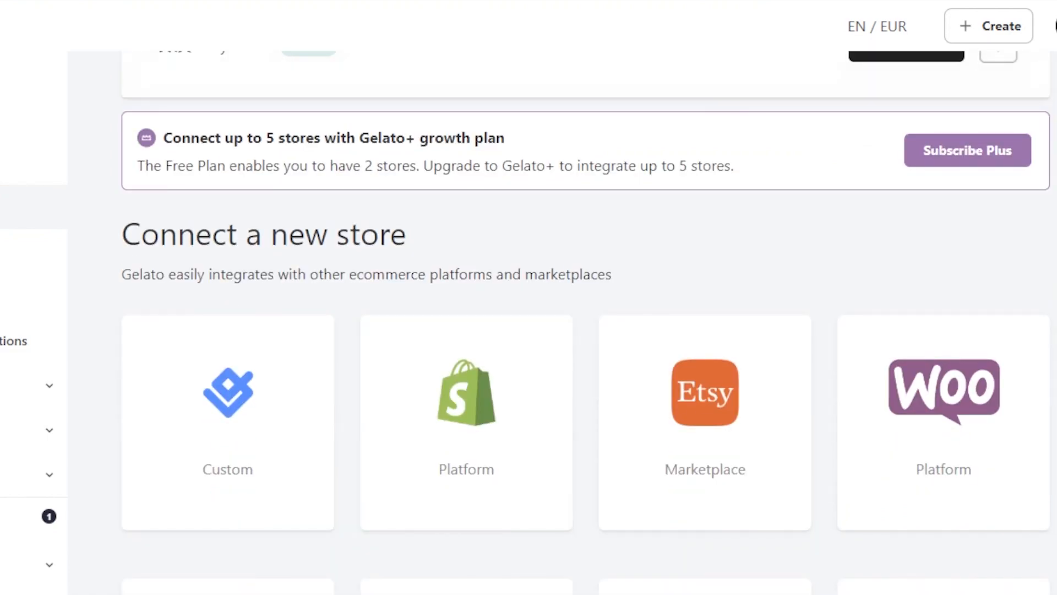
{"action": "scroll", "coordinate": [321, 150], "scroll_direction": "up", "scroll_amount": 5}
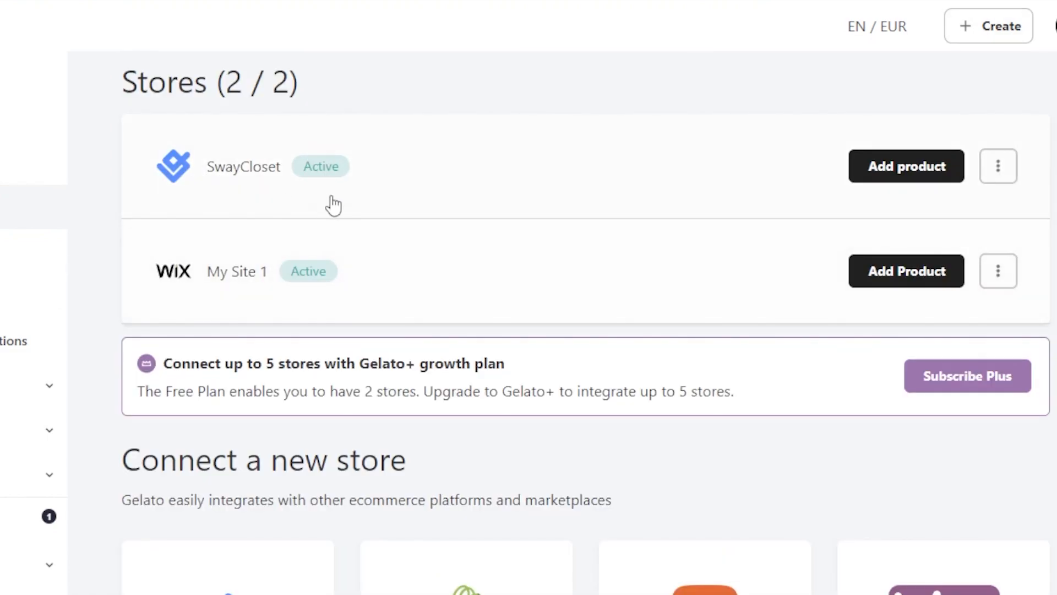
{"action": "scroll", "coordinate": [586, 319], "scroll_direction": "down", "scroll_amount": 3}
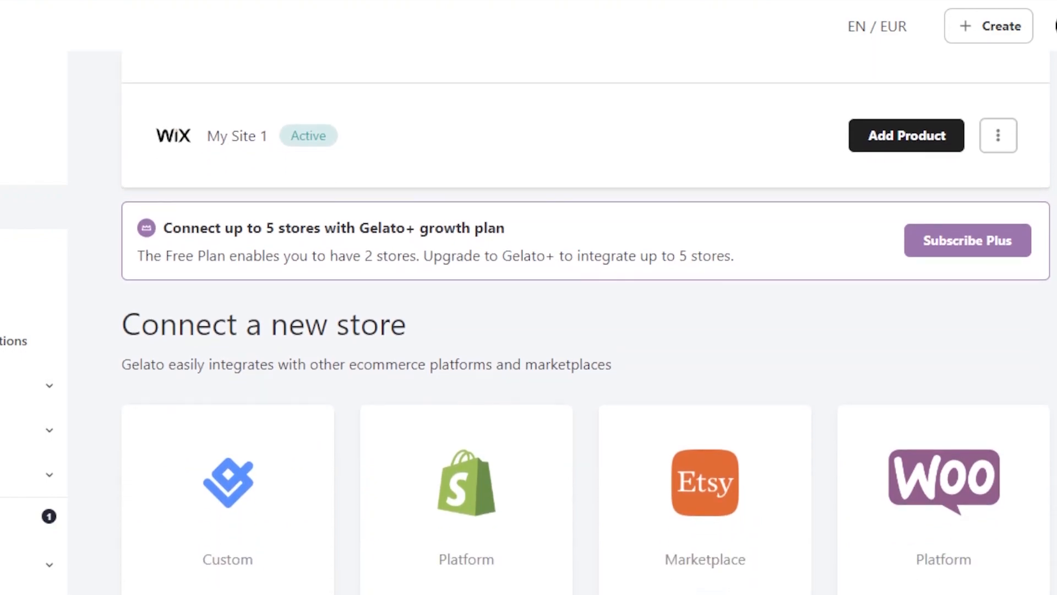
{"action": "scroll", "coordinate": [790, 146], "scroll_direction": "up", "scroll_amount": 2}
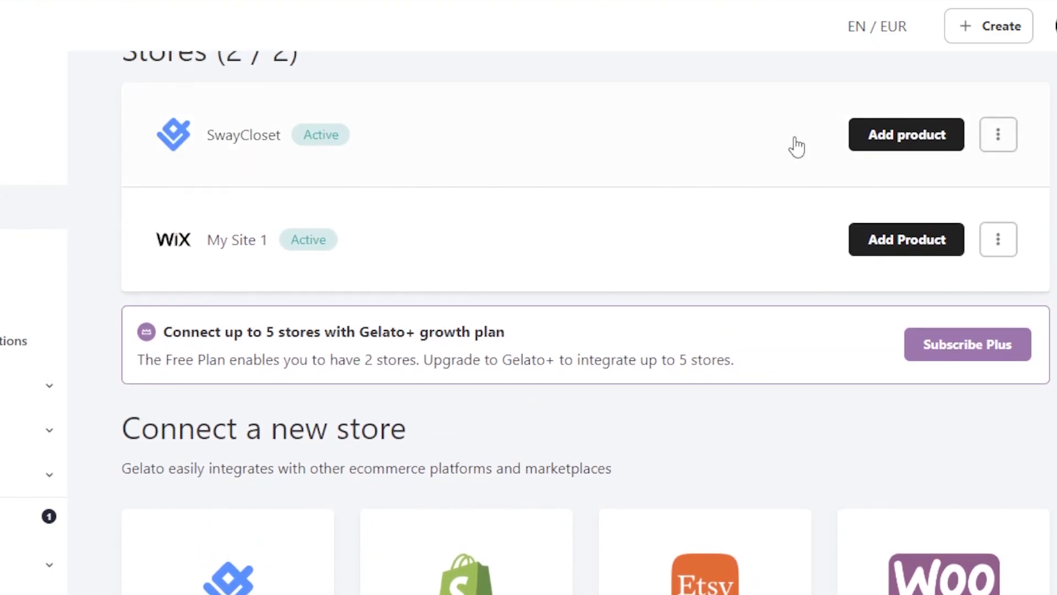
{"action": "left_click", "coordinate": [880, 137]}
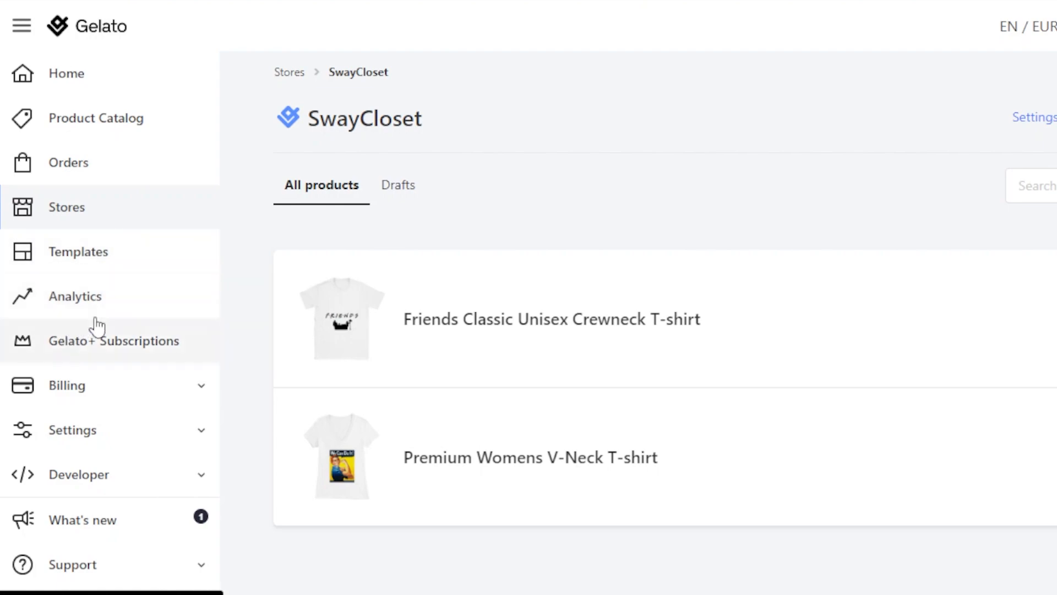
Look through the Billing options, and return to the Home dashboard to view the recommended products
{"action": "left_click", "coordinate": [200, 405]}
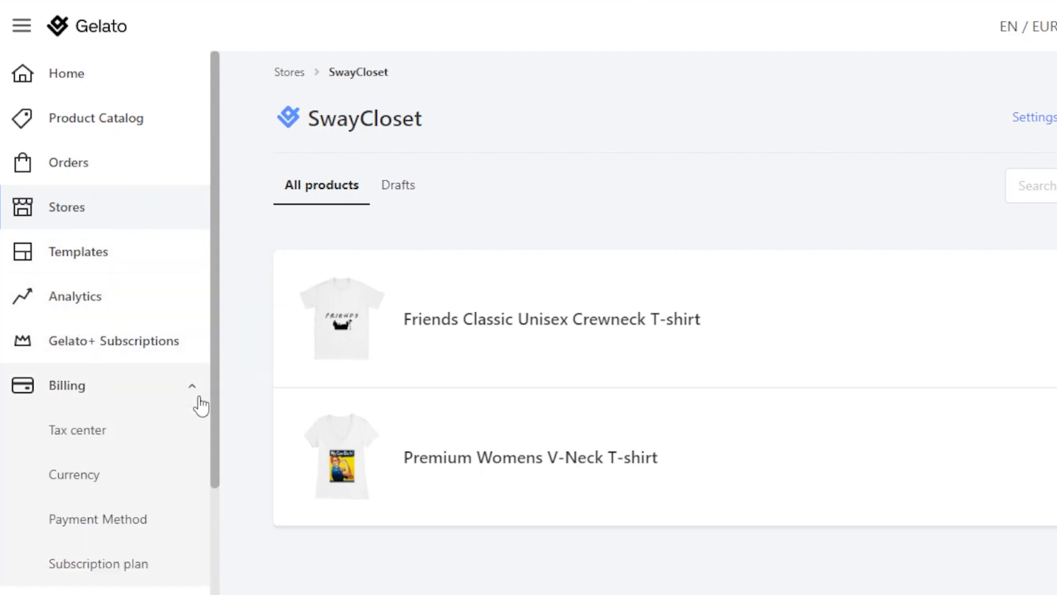
{"action": "left_click_drag", "start_coordinate": [212, 378], "coordinate": [216, 258]}
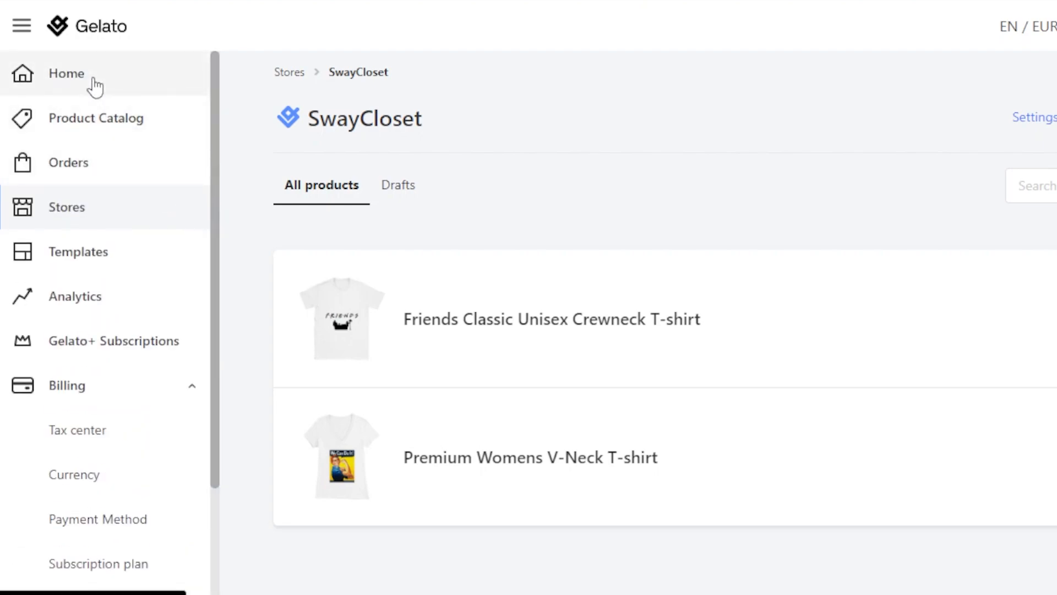
{"action": "left_click", "coordinate": [94, 86]}
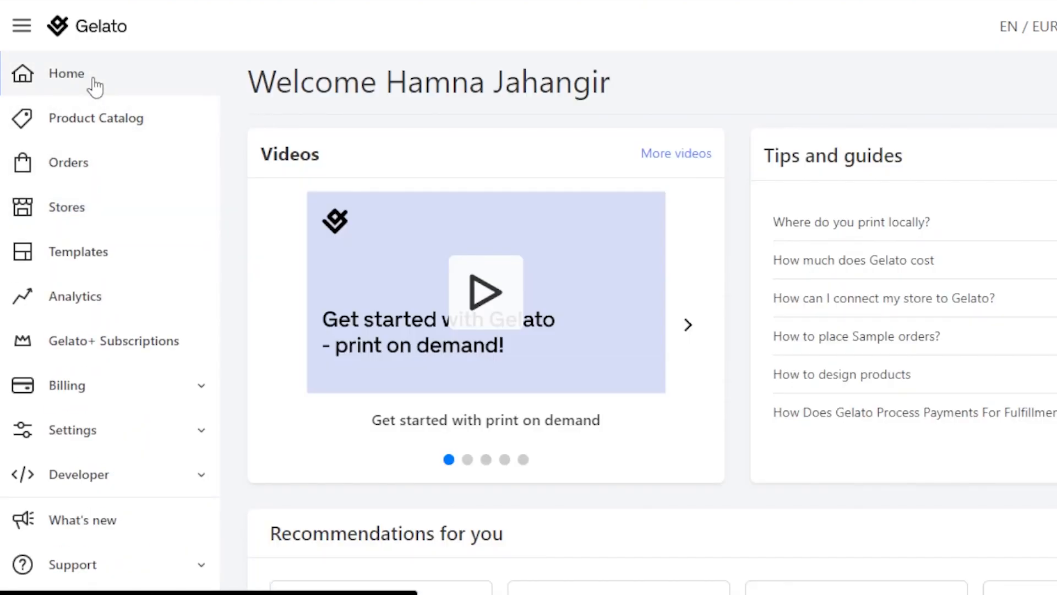
{"action": "left_click_drag", "start_coordinate": [1054, 162], "coordinate": [1056, 263]}
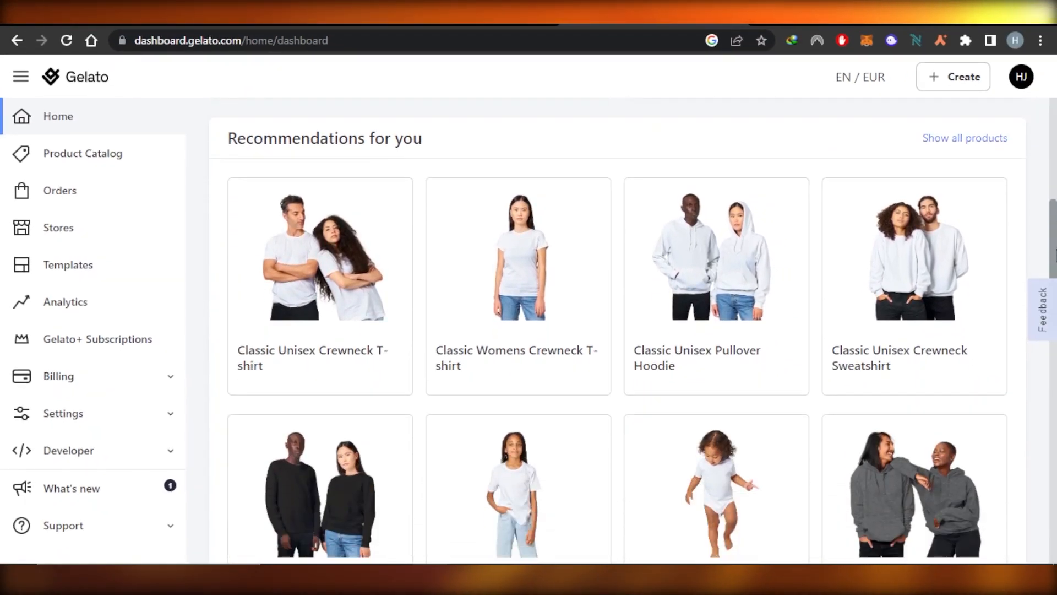